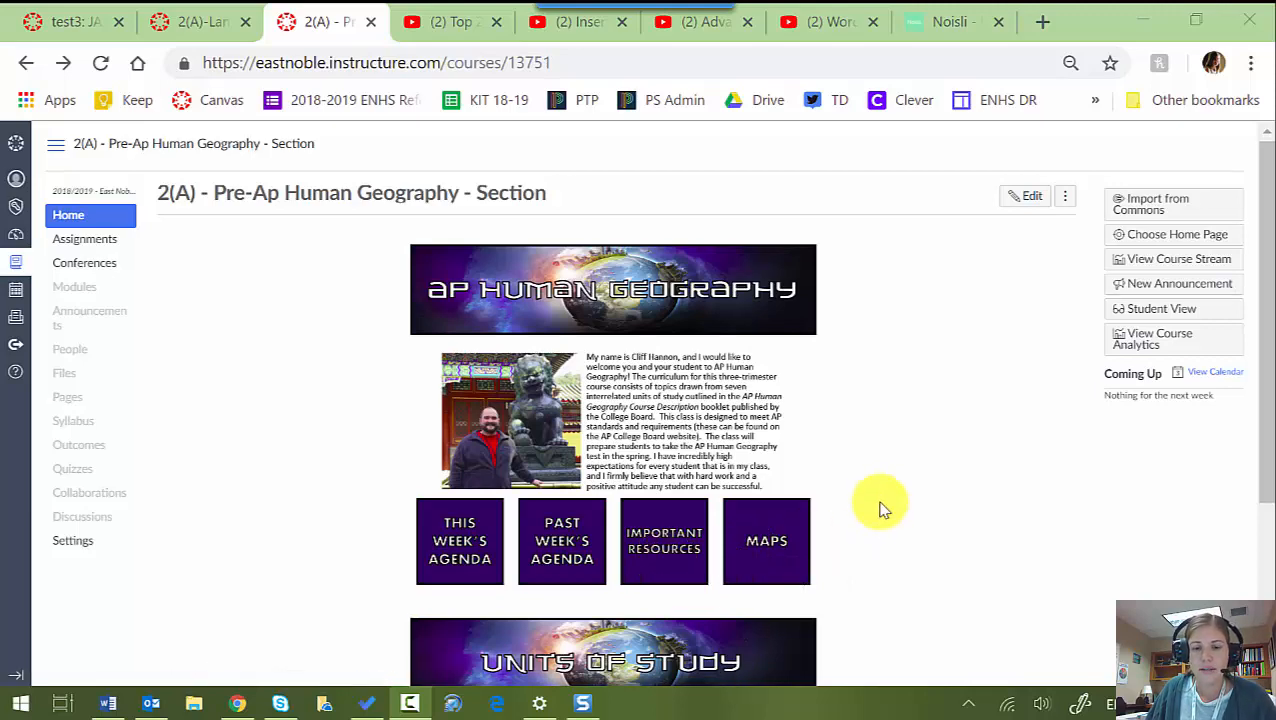
Look over the AP Human Geography home page's agenda buttons and Units of Study section, then open the Past Week's Agenda page
scroll(880, 510, down, 3)
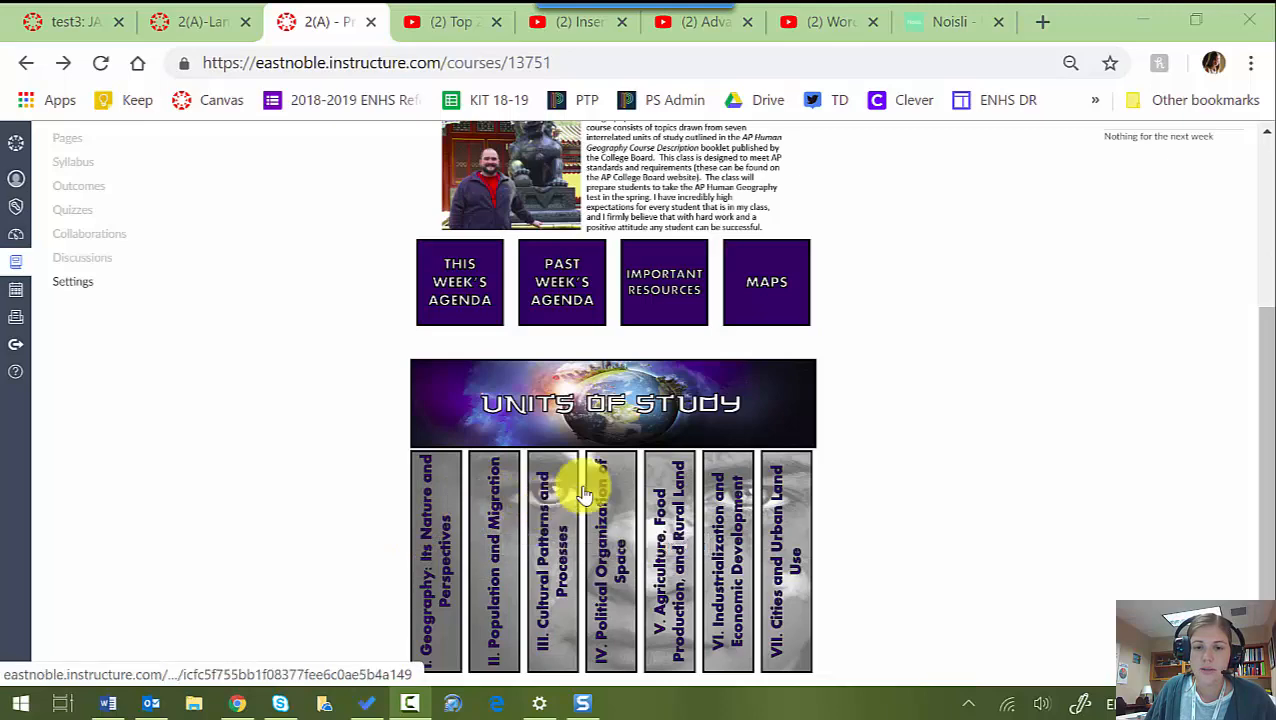
scroll(917, 529, up, 3)
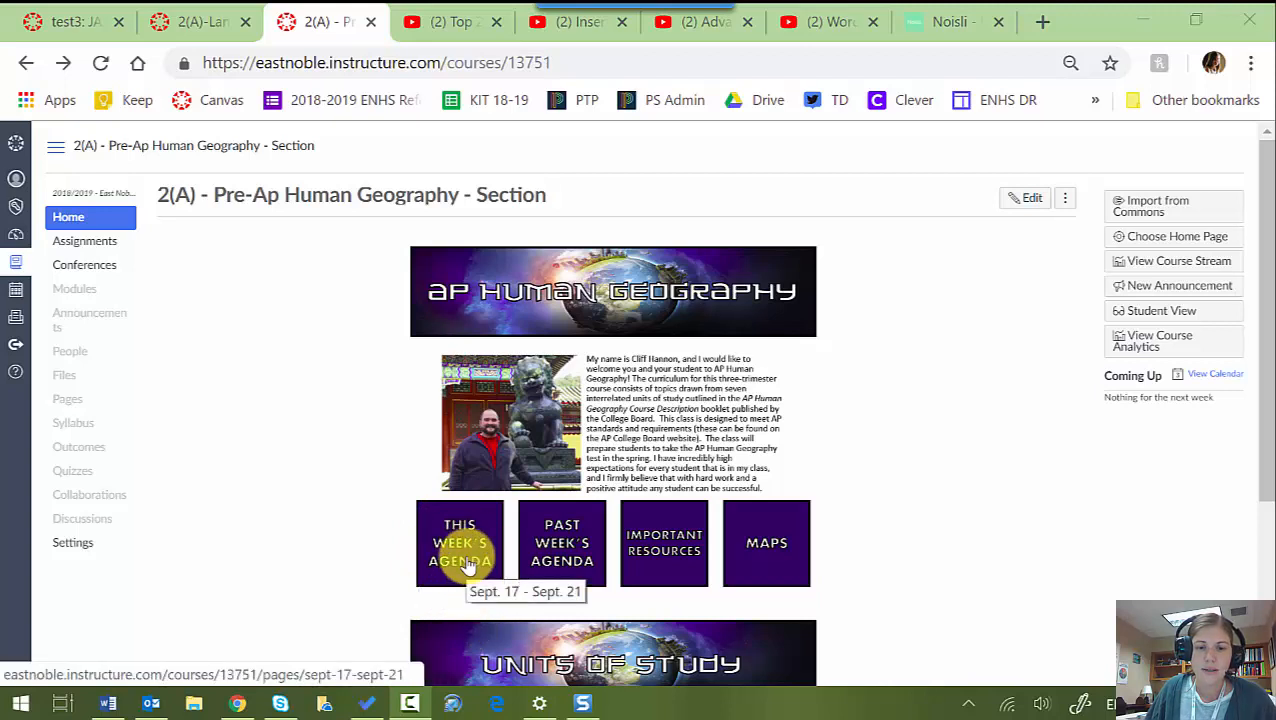
click(556, 548)
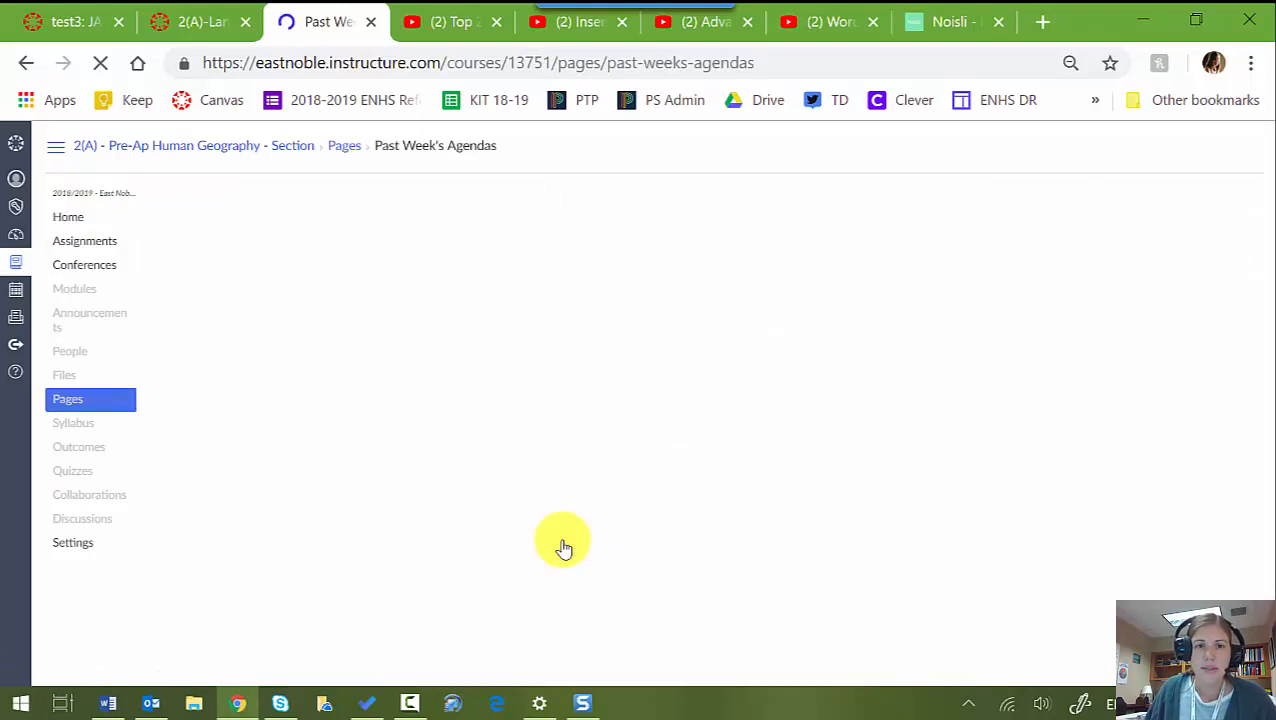
Switch to Word, draw a rectangle about 2.75 inches wide near the top of the page, and enter "This Week's Agenda" in it
click(109, 704)
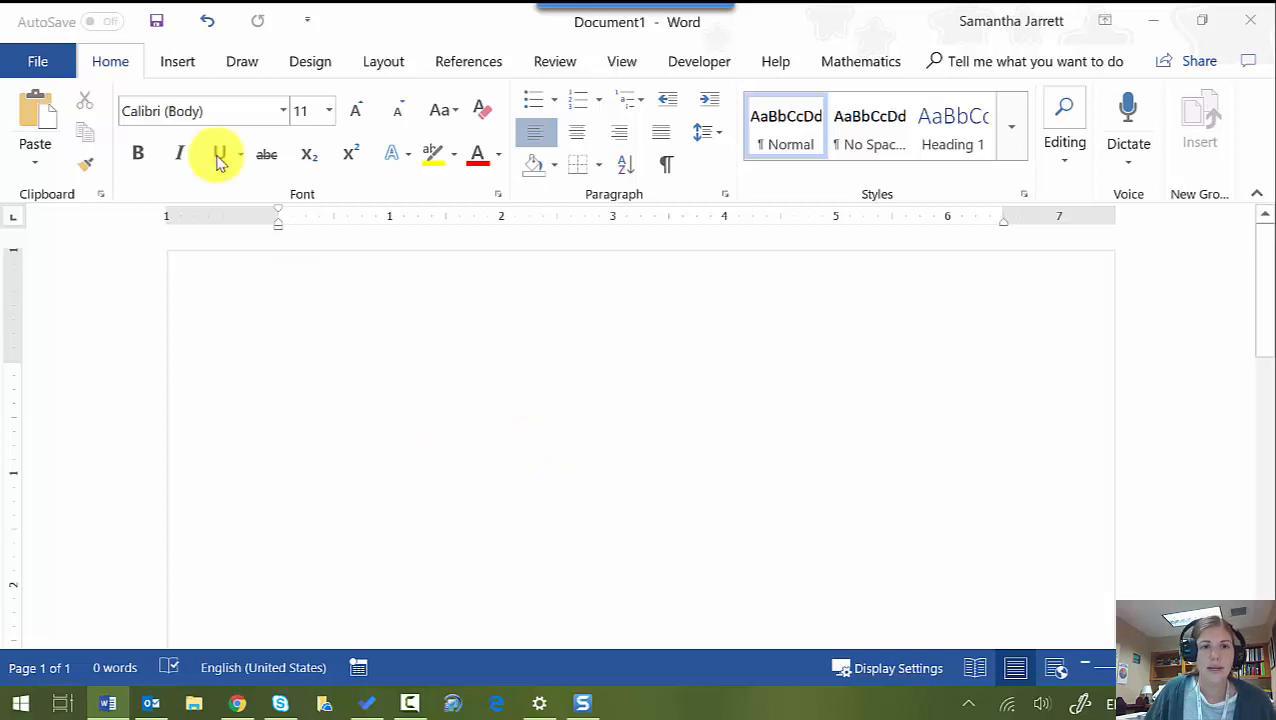
click(177, 64)
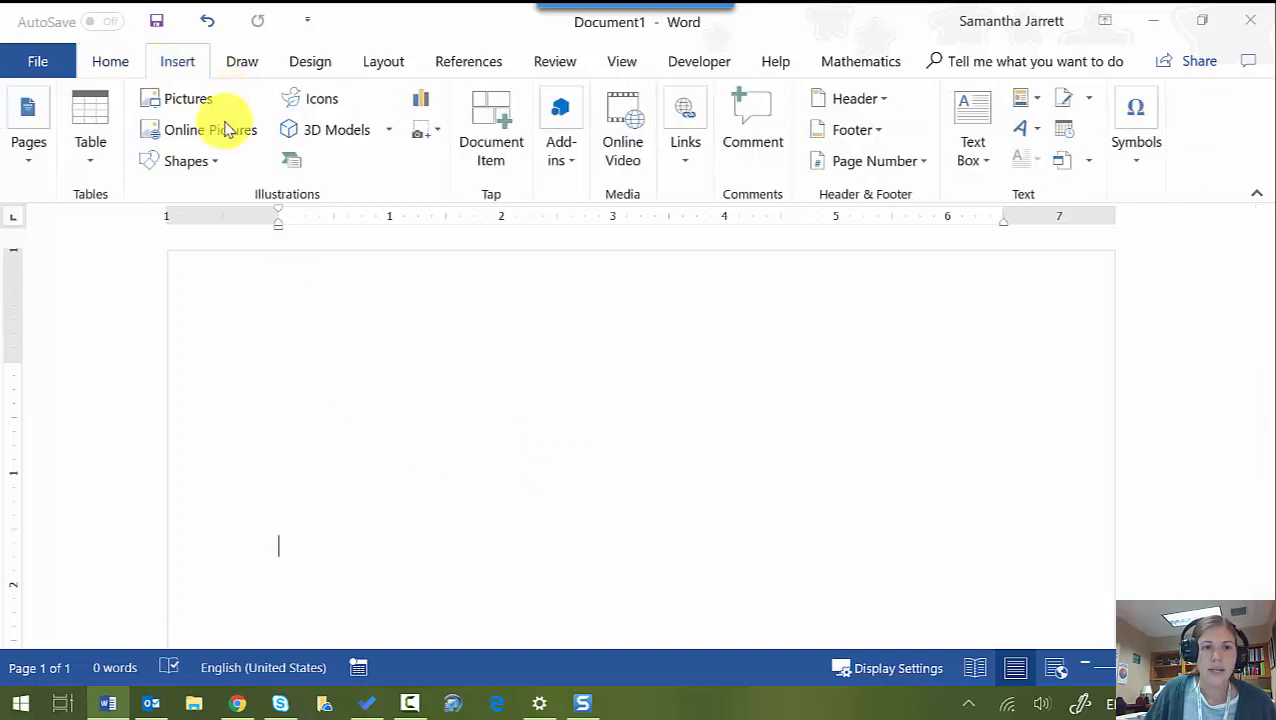
click(187, 165)
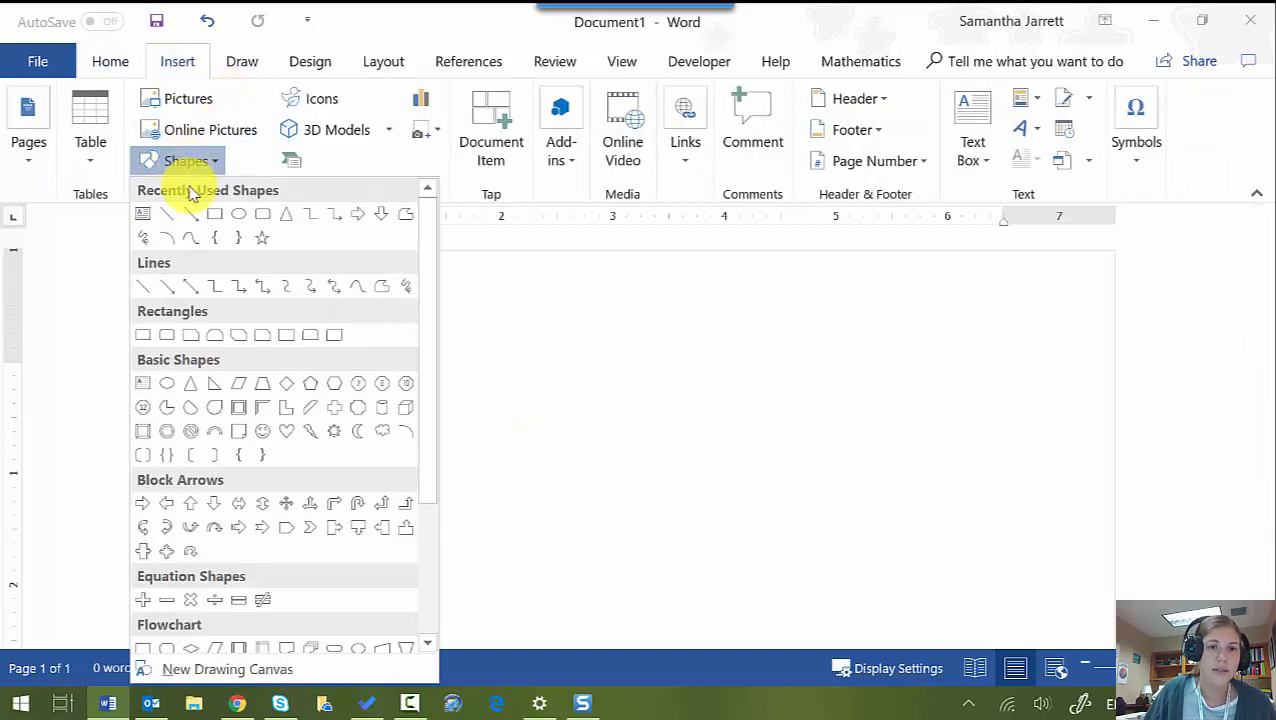
click(216, 229)
drag(240, 313, 548, 507)
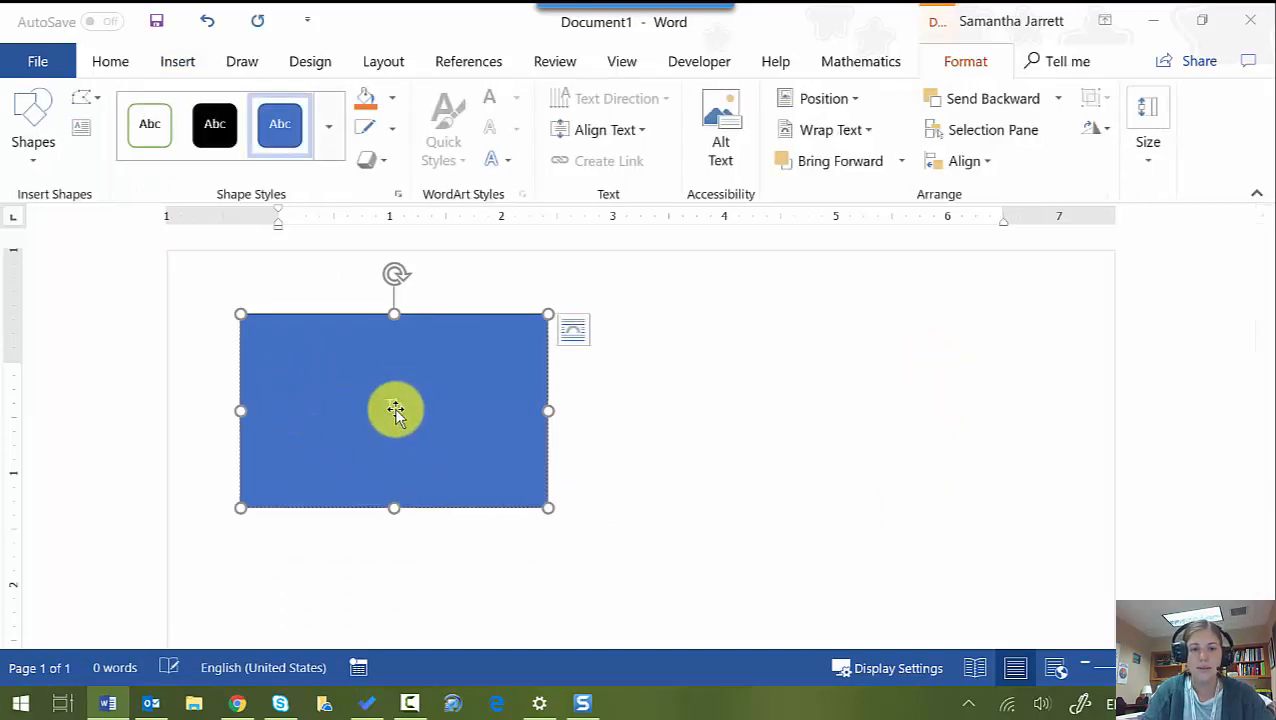
text(This week's Agenda)
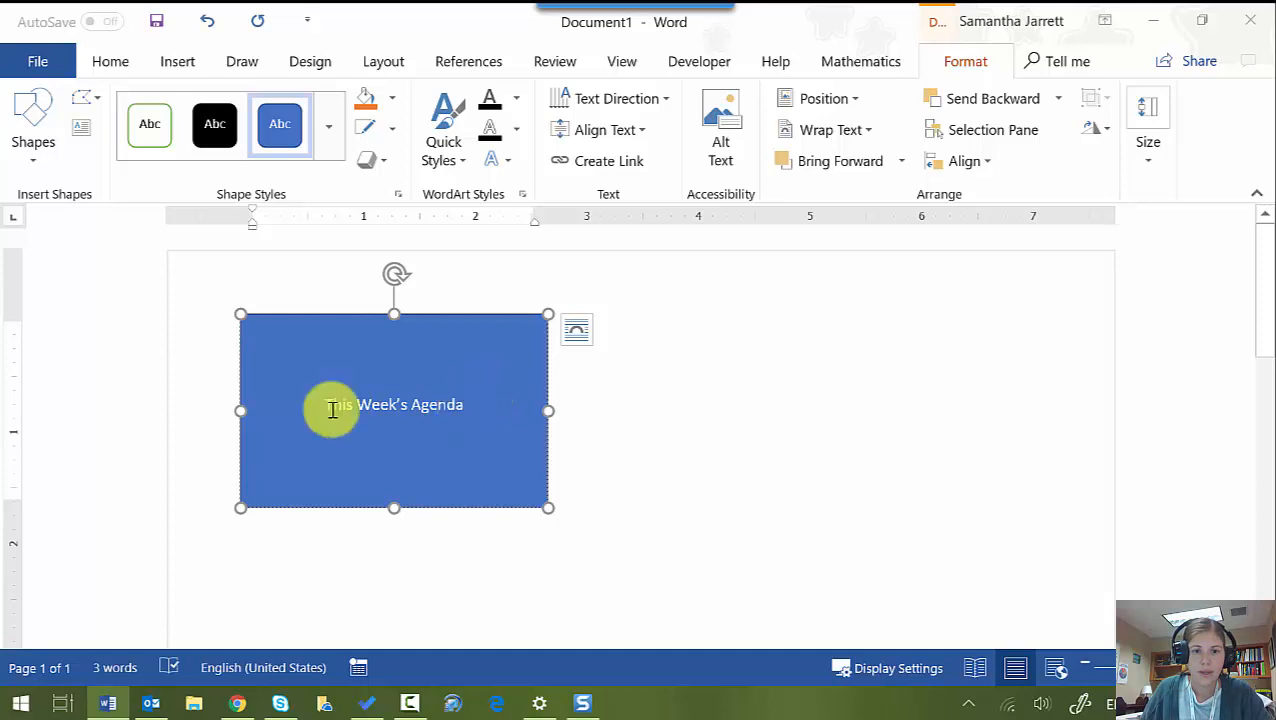
Enlarge the rectangle's "This Week's Agenda" text beyond 22 pt so that it wraps onto two lines
drag(333, 410, 331, 410)
drag(481, 408, 333, 410)
click(519, 334)
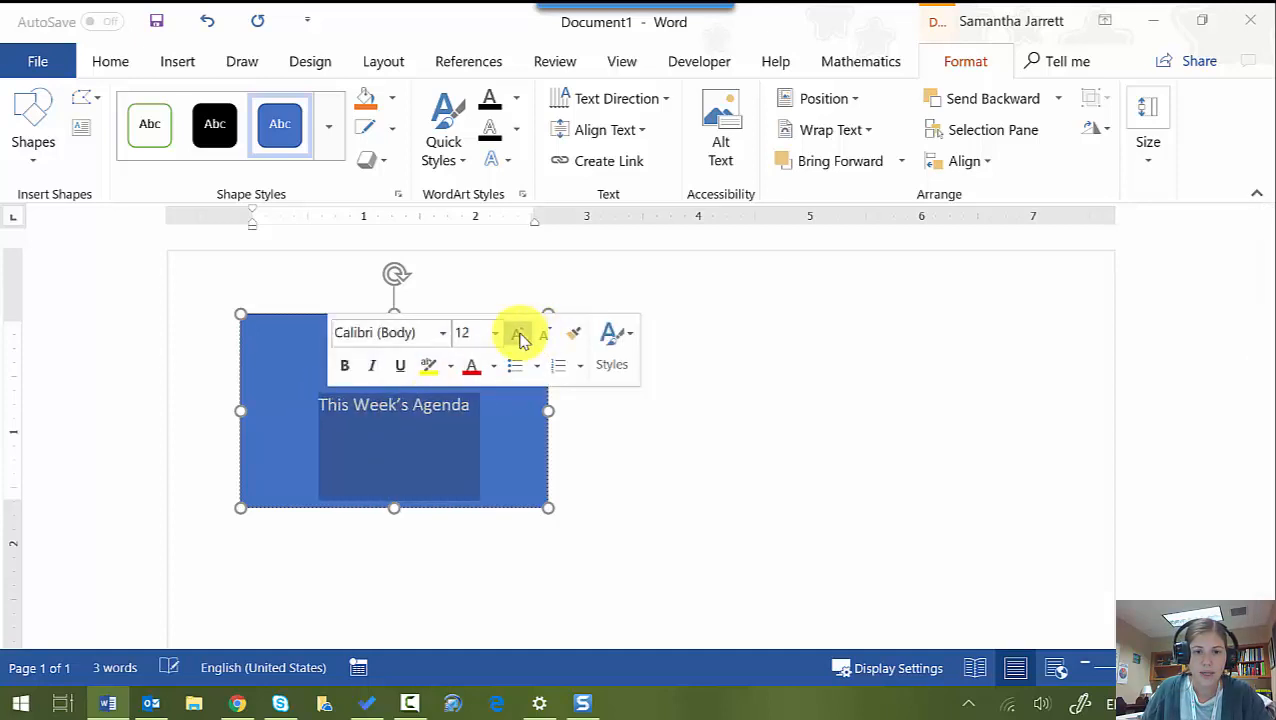
click(517, 334)
click(517, 334)
click(517, 334)
click(517, 334)
click(517, 334)
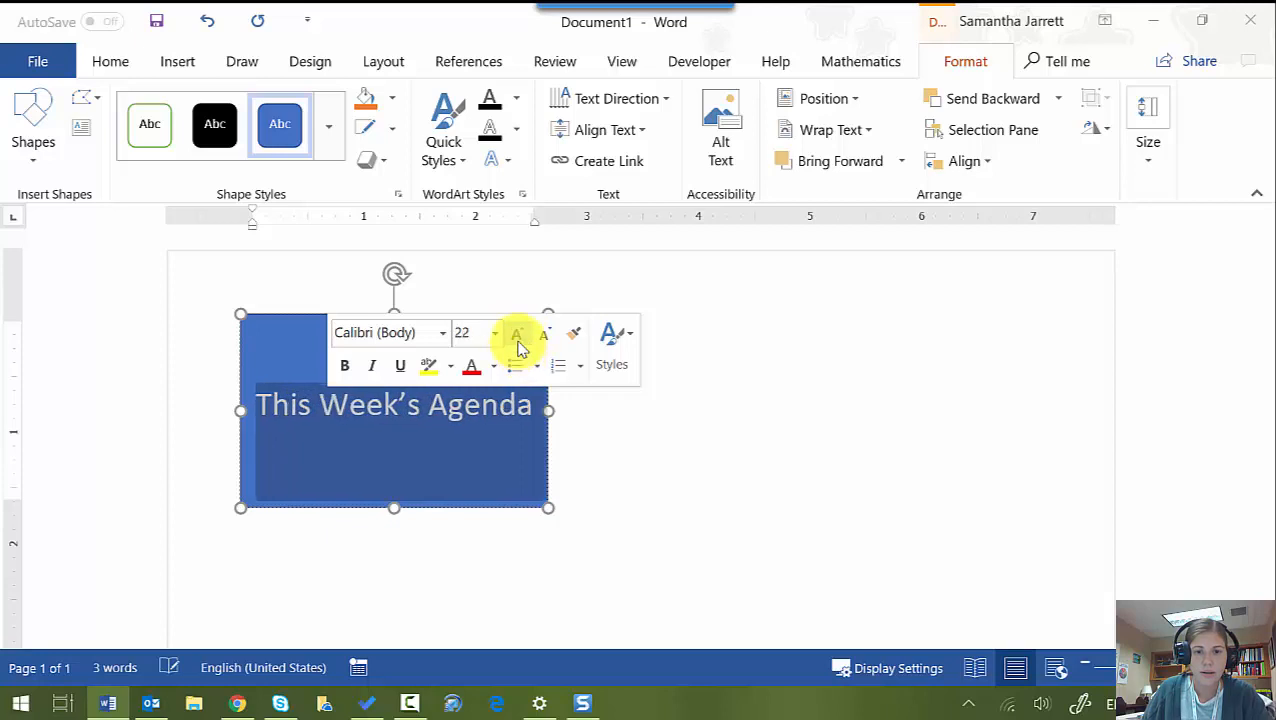
click(517, 334)
click(507, 555)
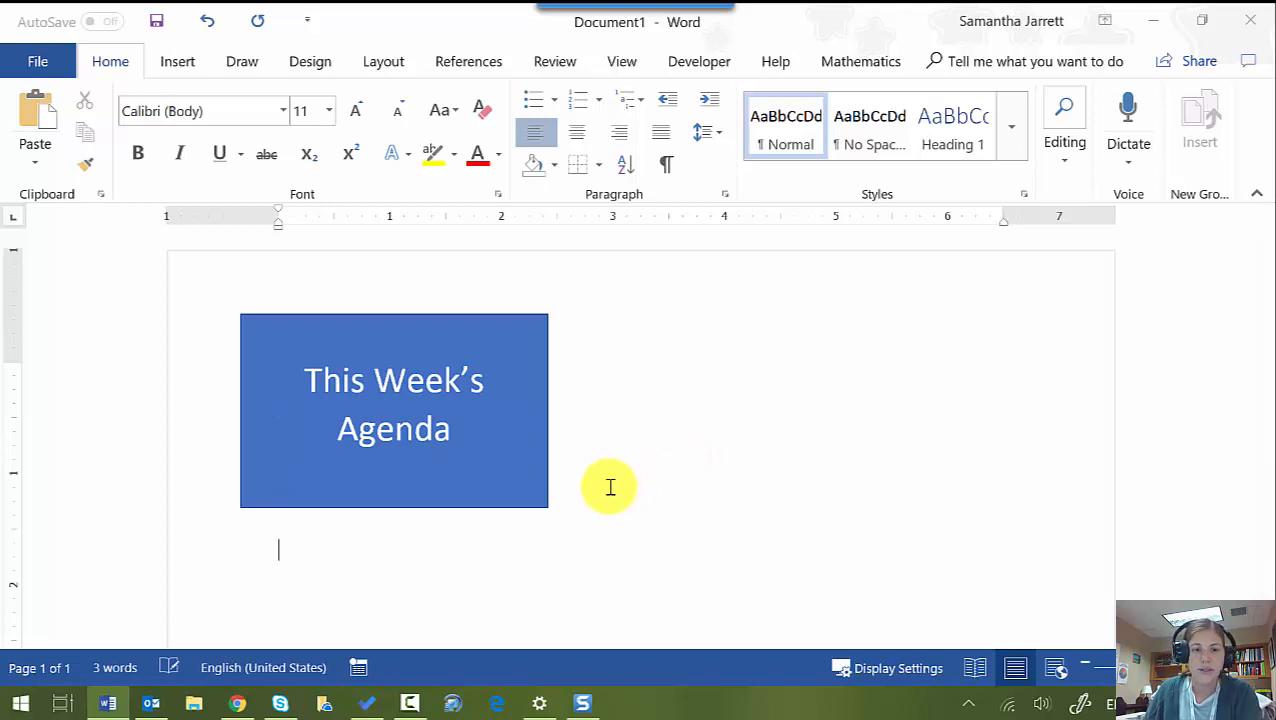
Insert the laptop icon from Technology and electronics below the rectangle and enlarge it to about 2.5 inches wide
key(Return)
click(177, 62)
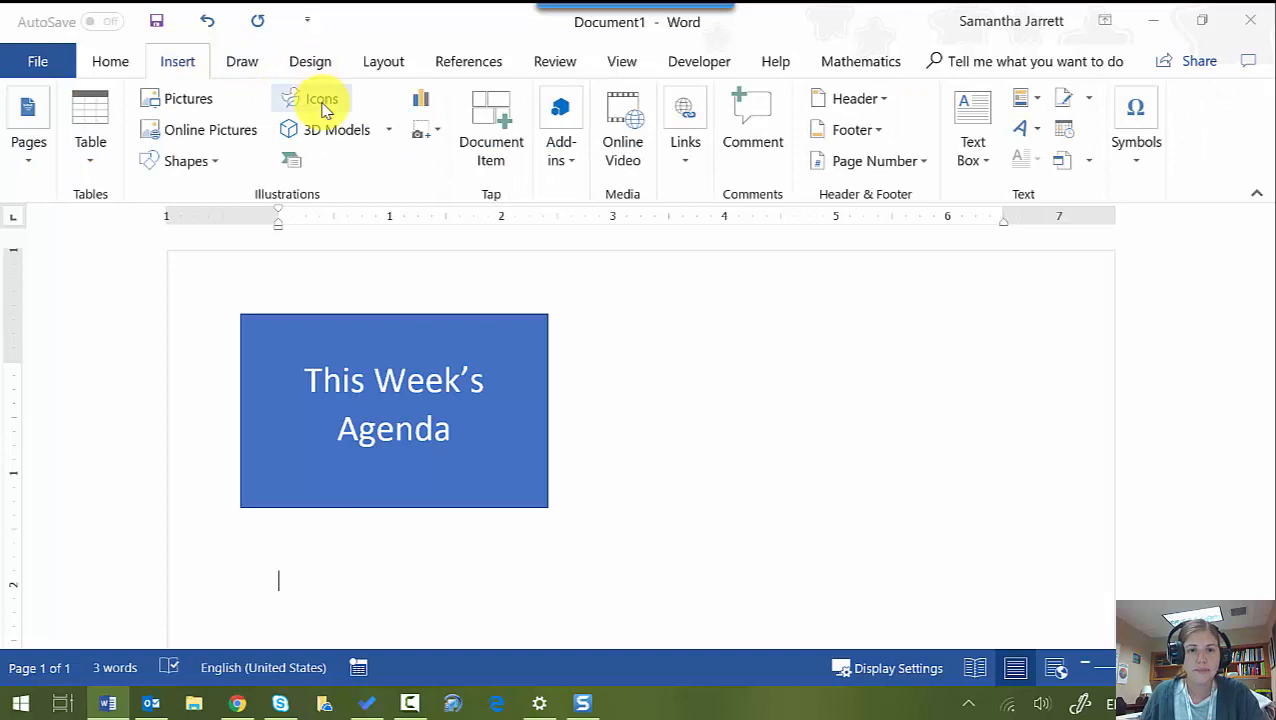
click(322, 106)
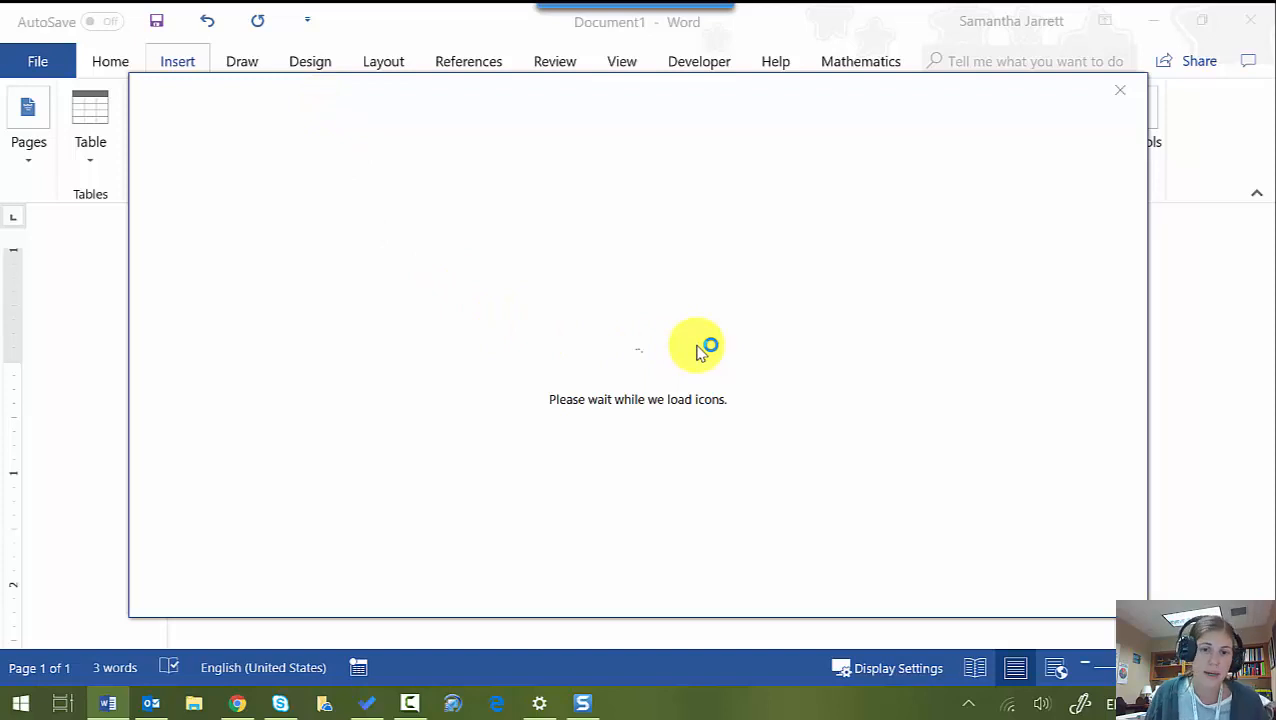
scroll(855, 420, down, 2)
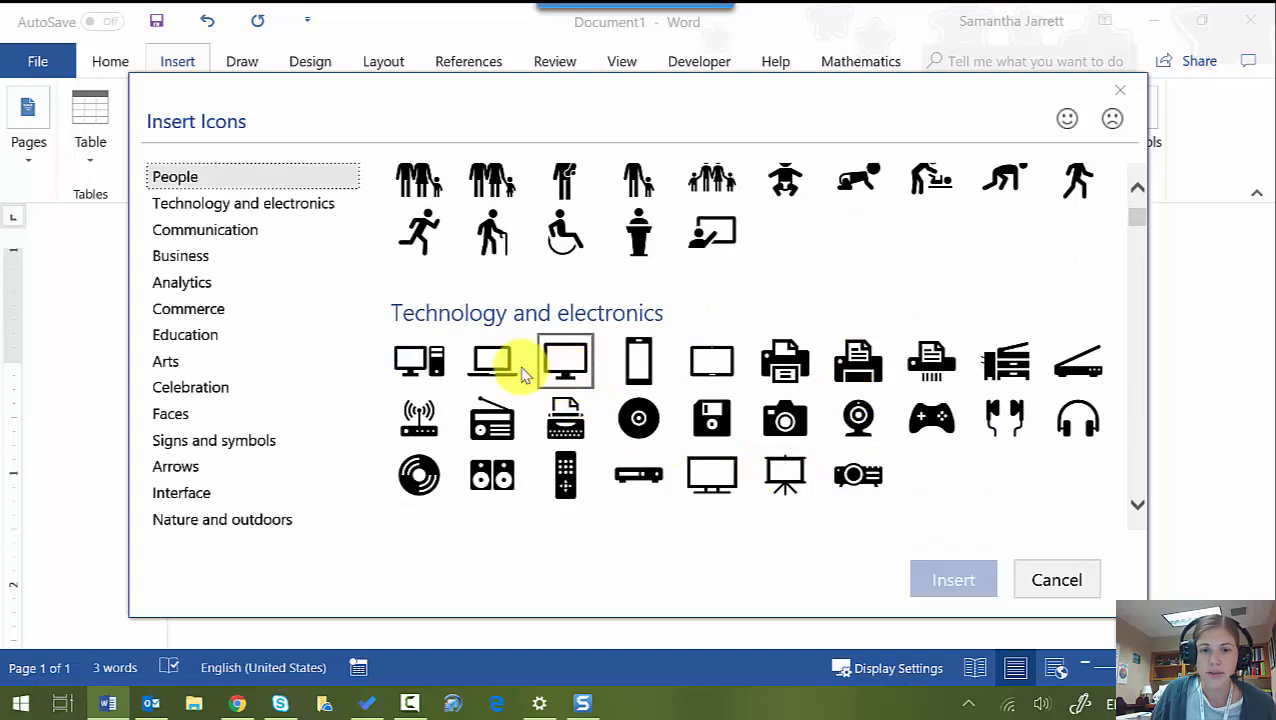
click(490, 365)
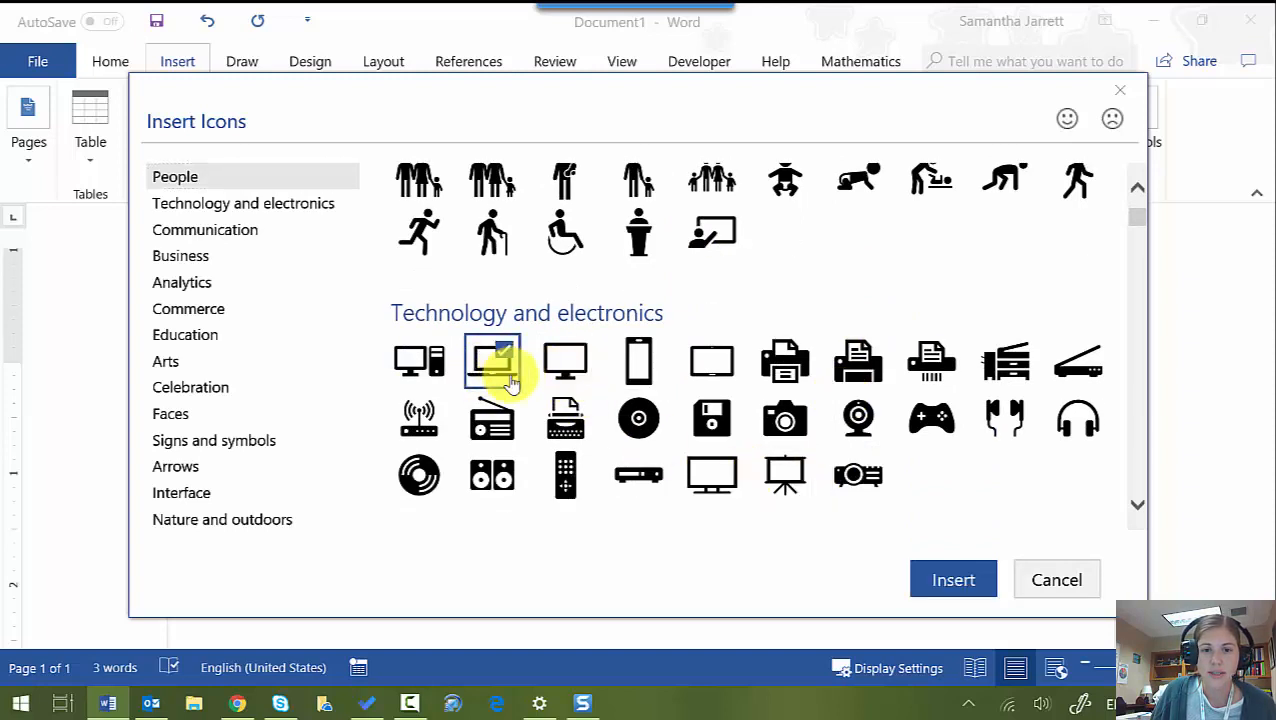
click(932, 582)
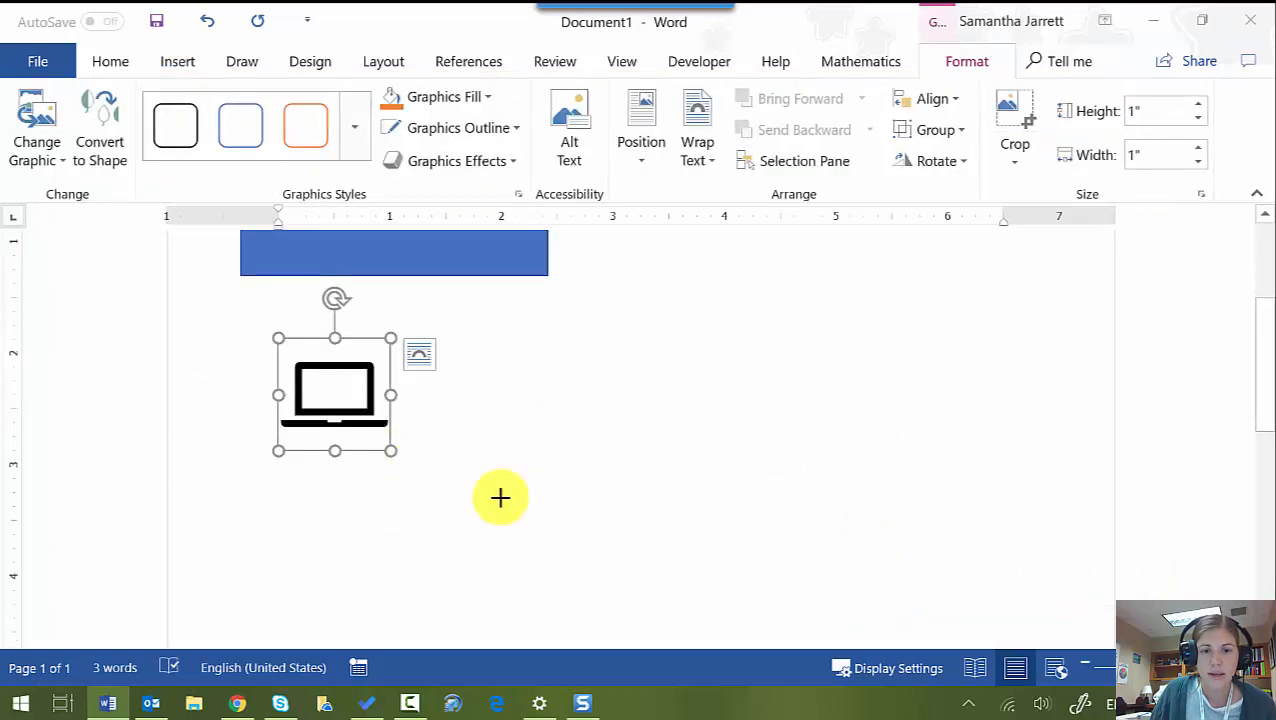
drag(501, 497, 572, 505)
click(652, 461)
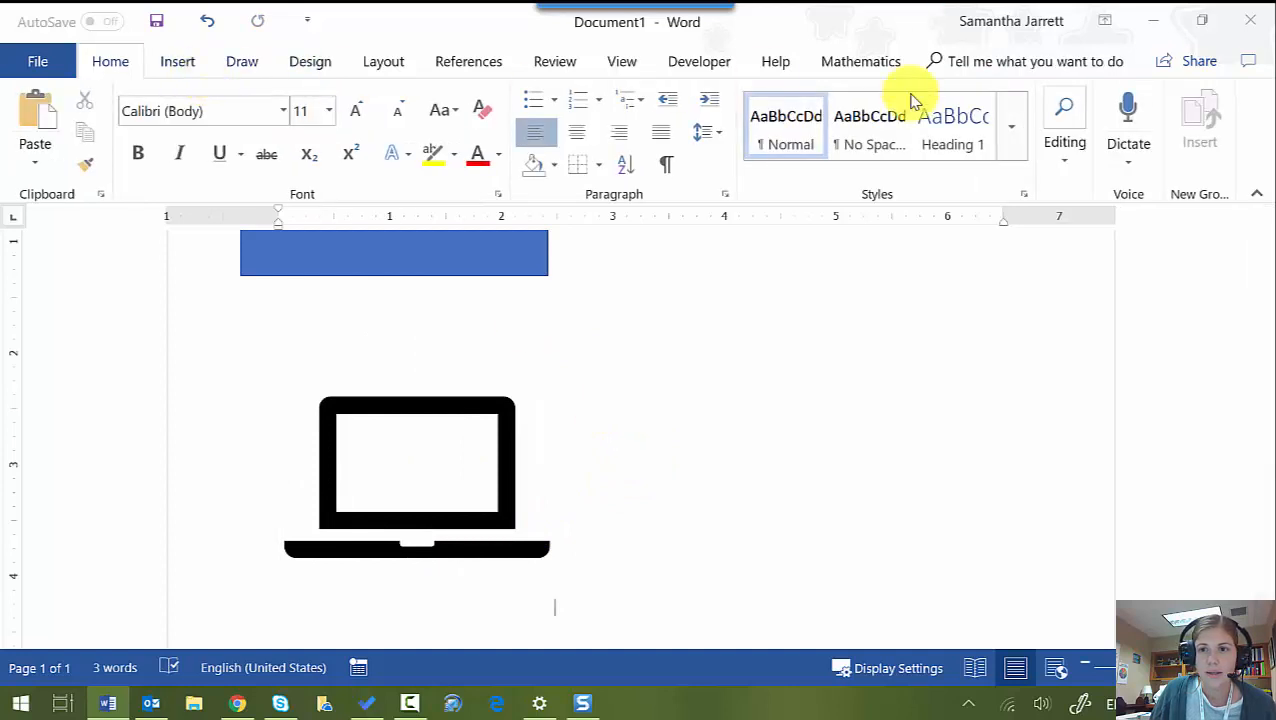
Insert a Simple Text Box near the laptop icon and replace its placeholder with "eLearning Assignment"
click(178, 63)
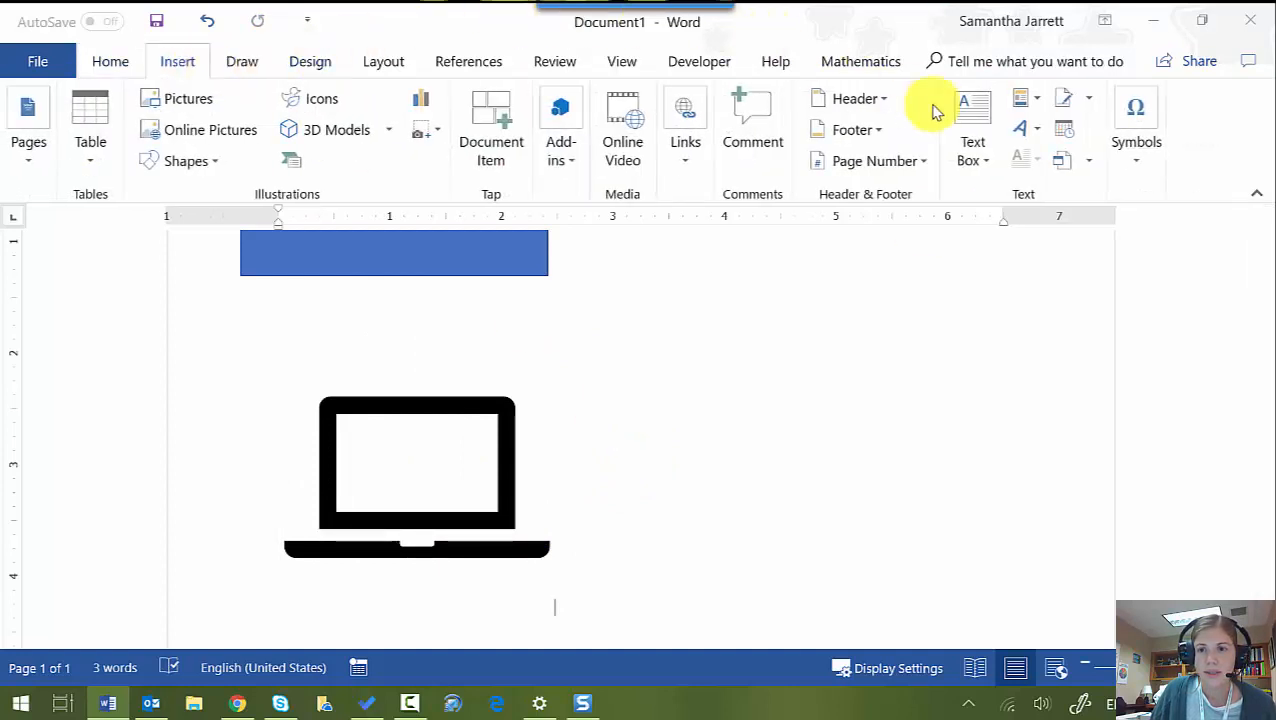
click(972, 120)
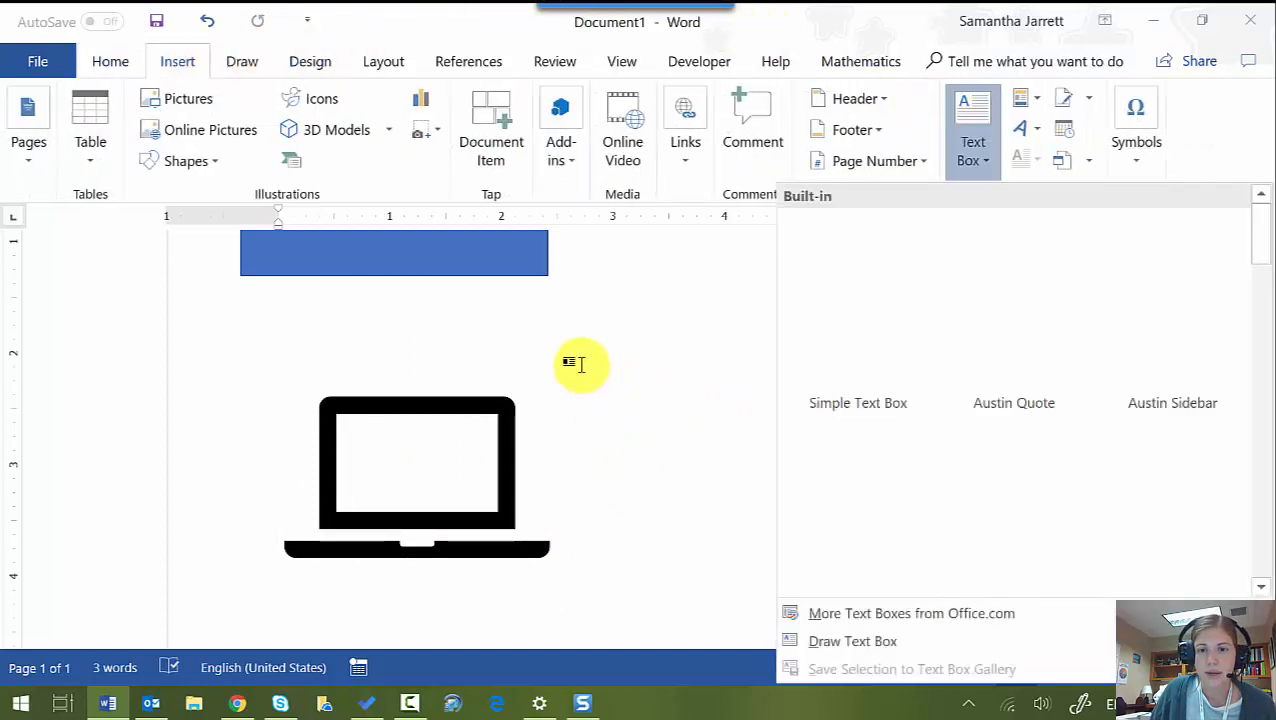
click(846, 305)
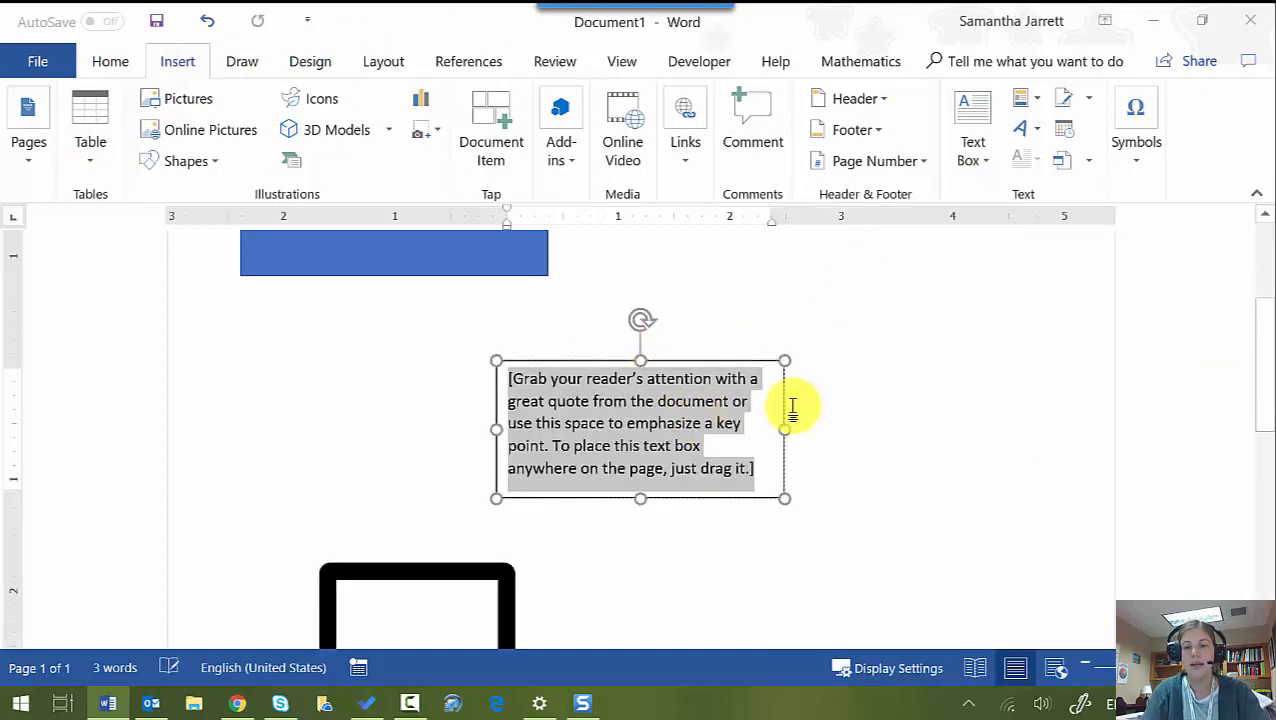
text(N)
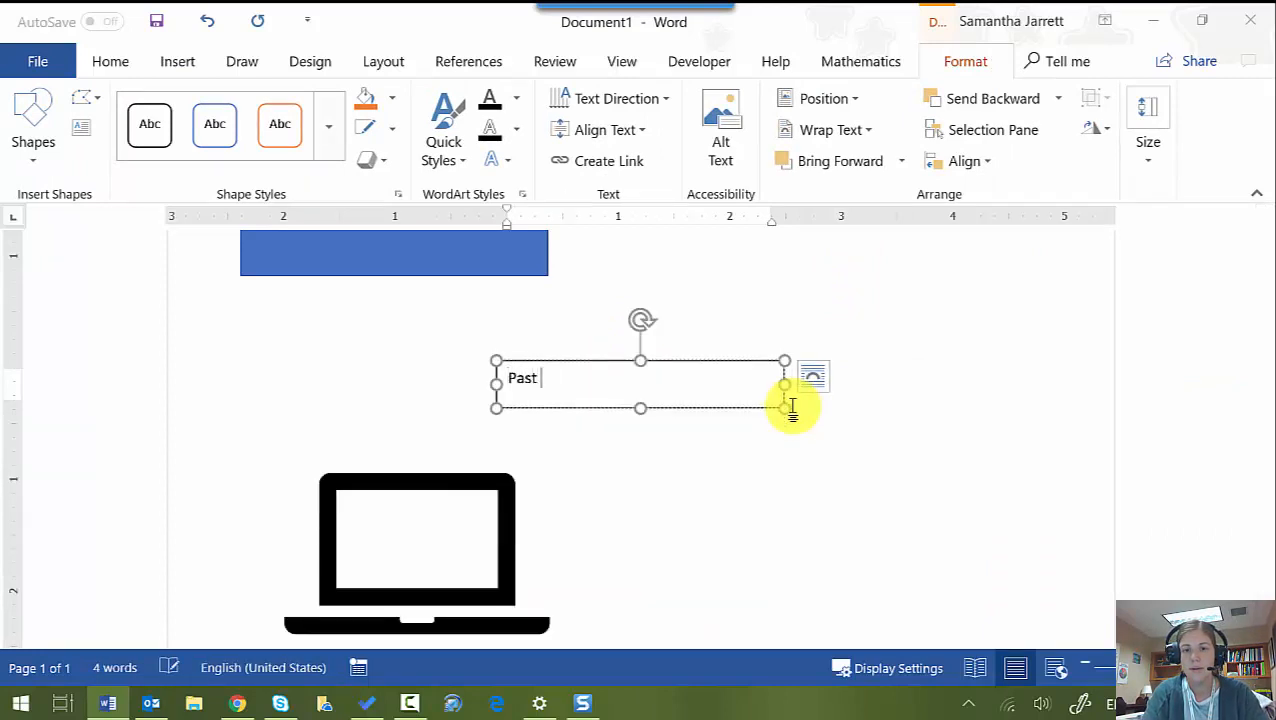
text(ast Week's Ae)
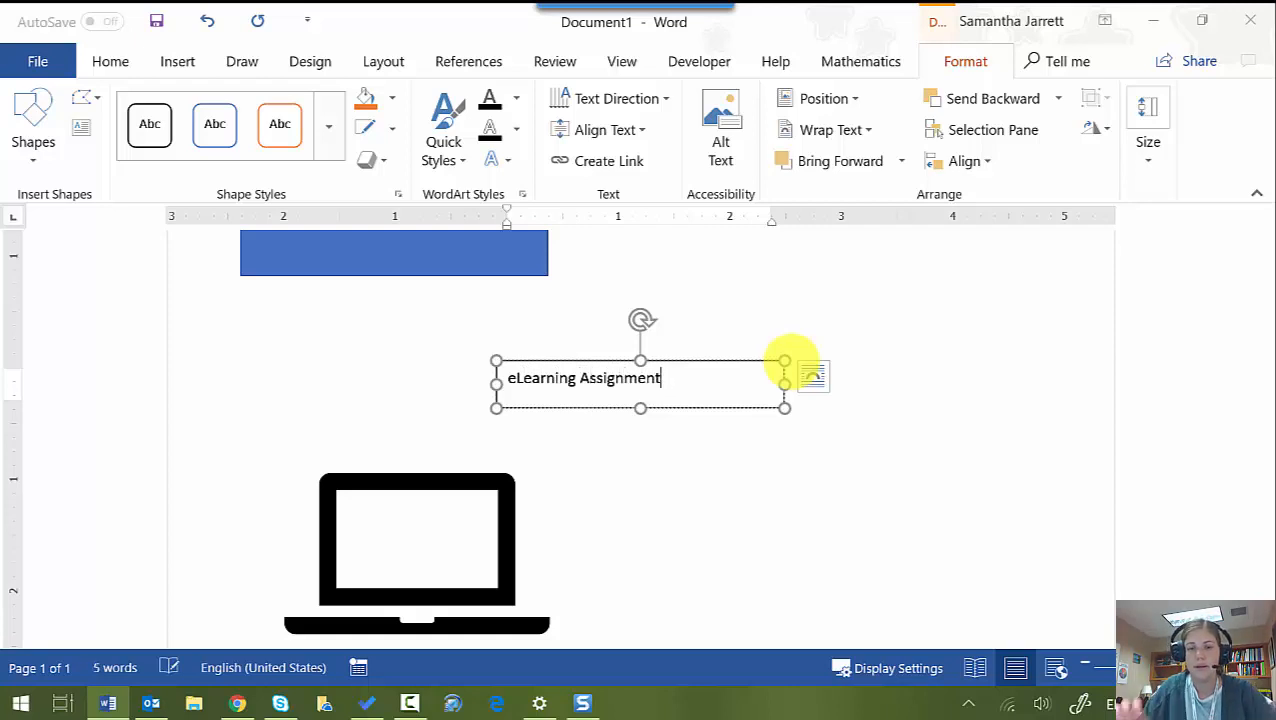
click(789, 413)
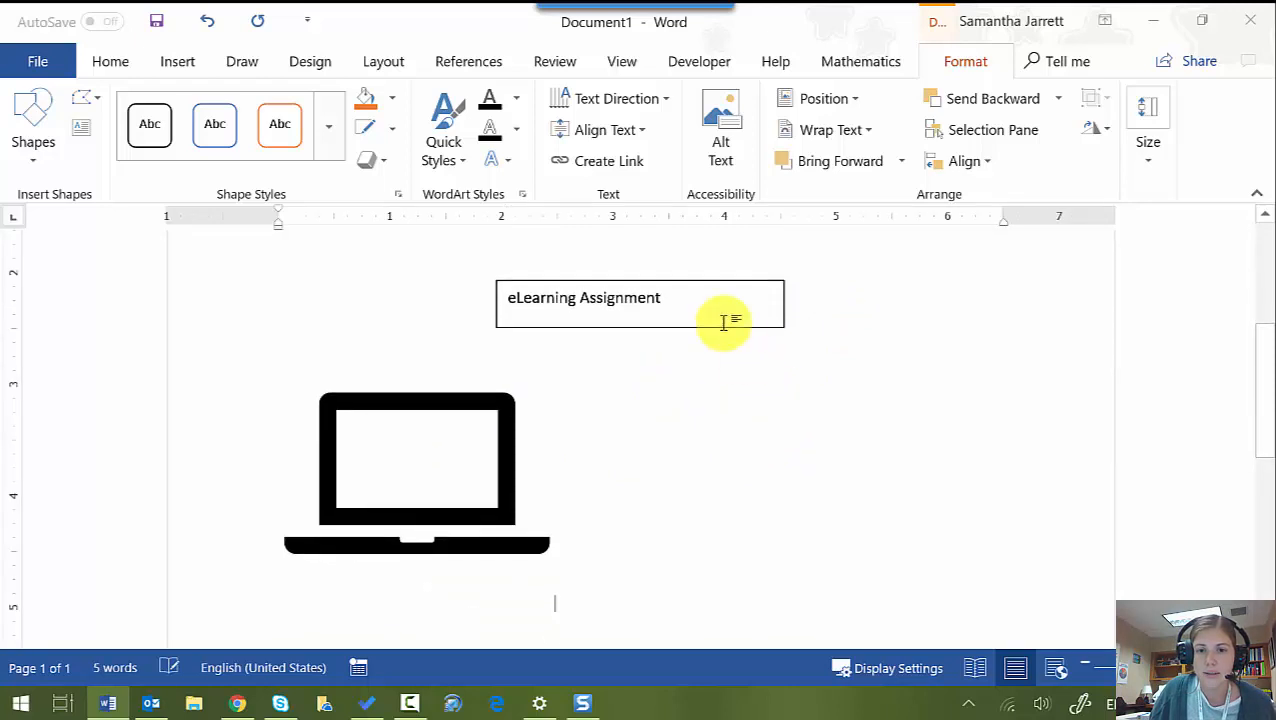
Make the text box's outline white and its "eLearning Assignment" text bold
click(724, 321)
click(753, 326)
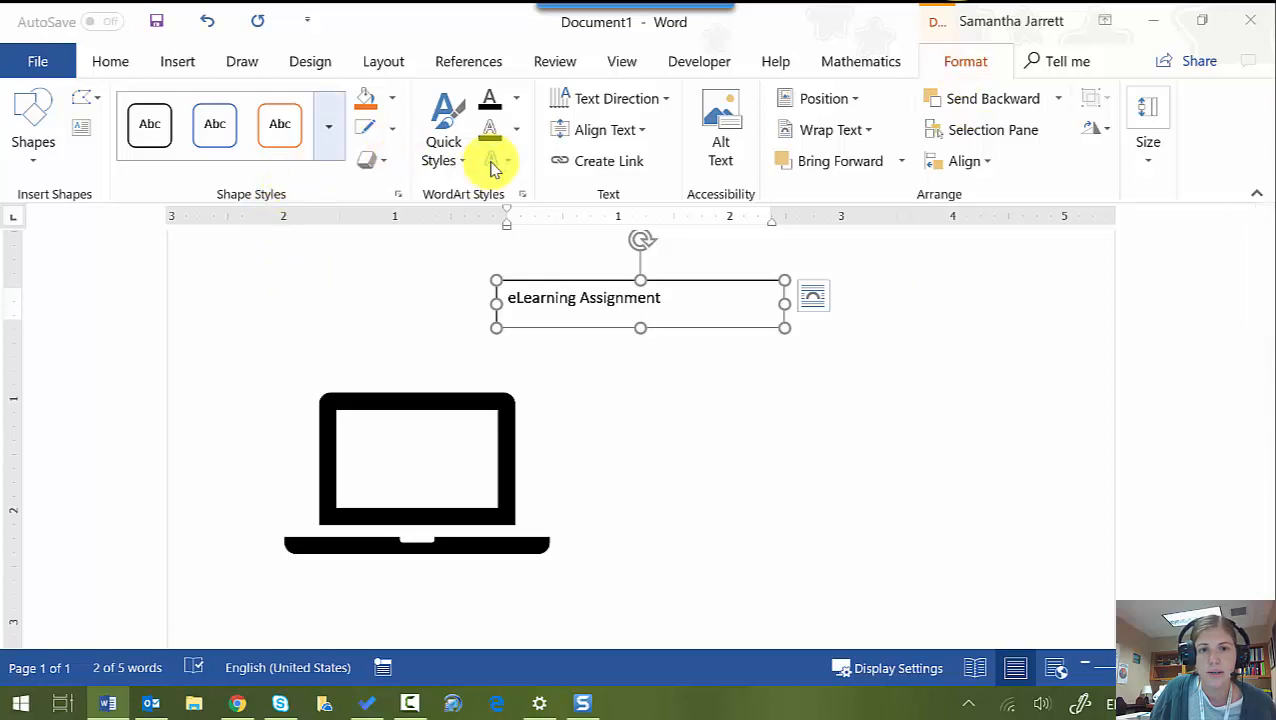
click(391, 145)
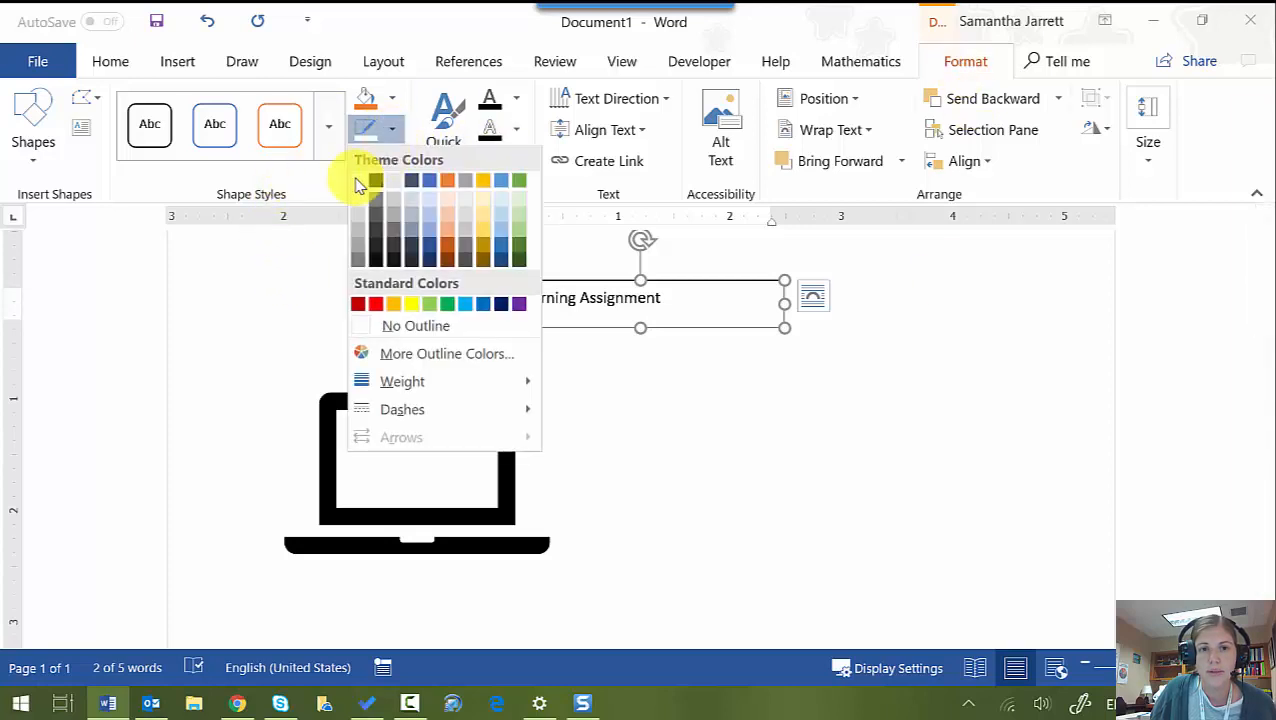
key(Escape)
drag(668, 297, 510, 297)
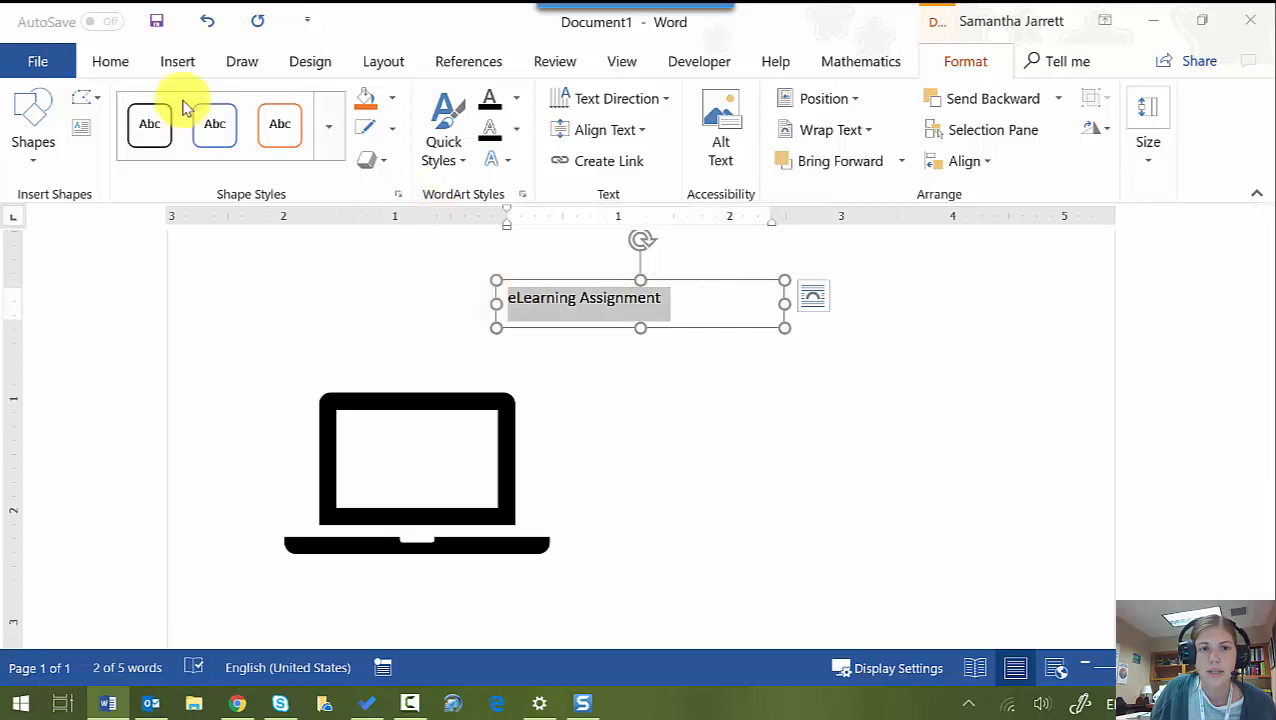
click(110, 63)
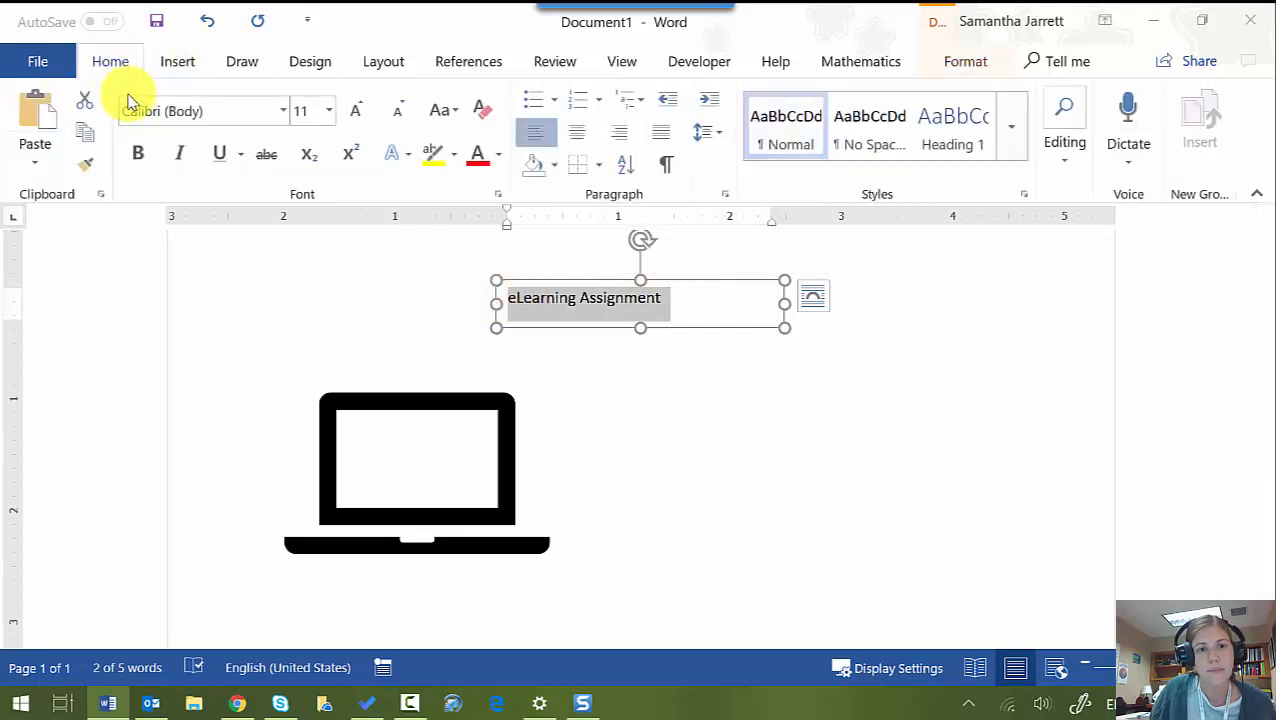
click(137, 153)
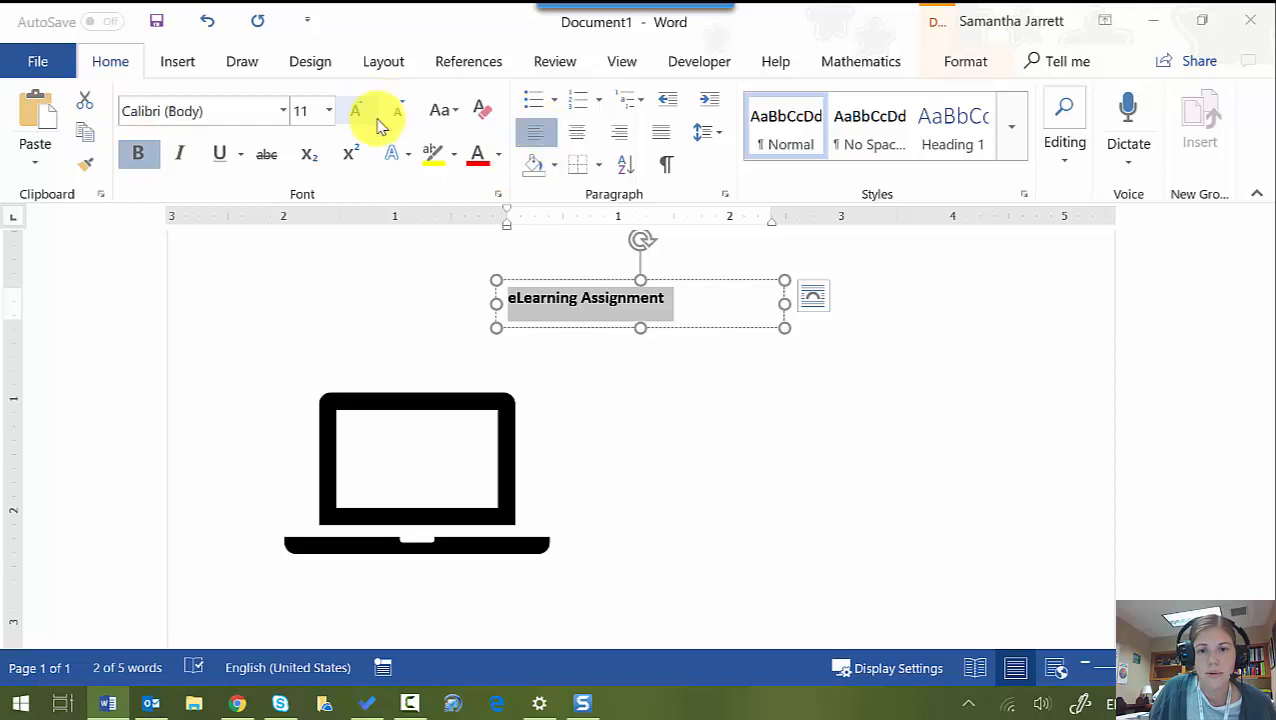
Set the text box's wrapping to In Front of Text and move it onto the laptop icon's screen
click(815, 305)
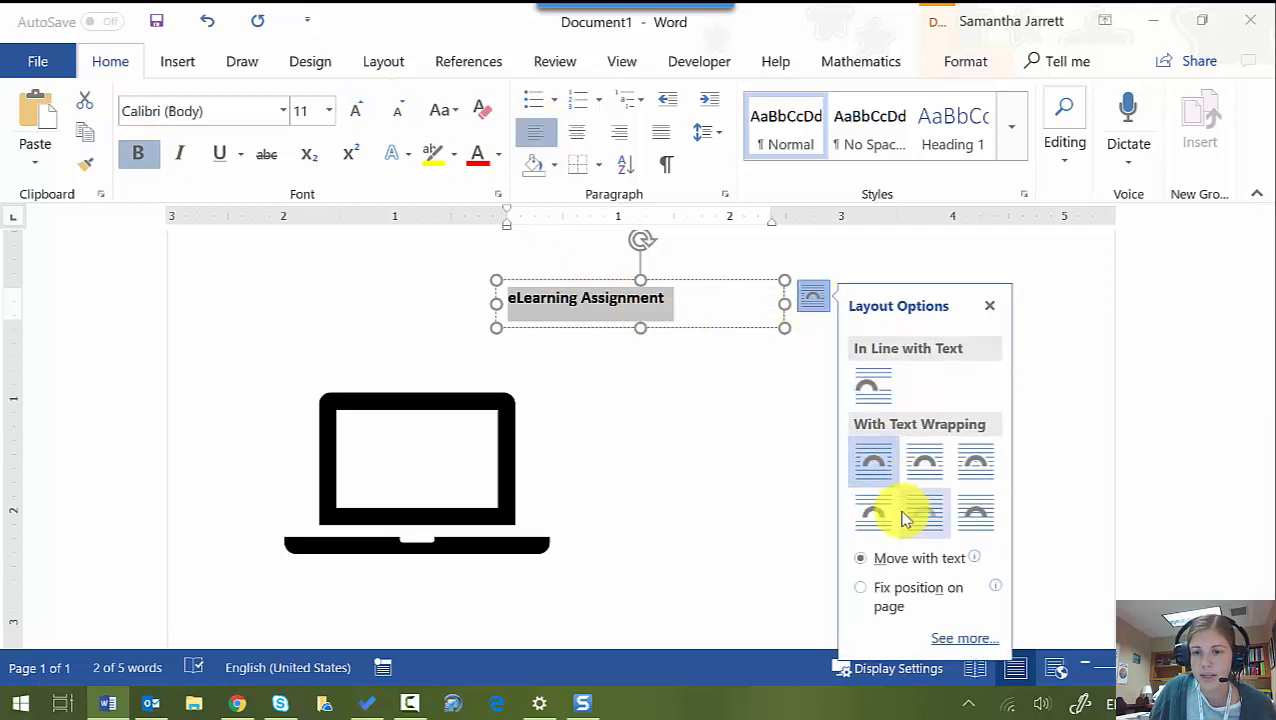
click(968, 522)
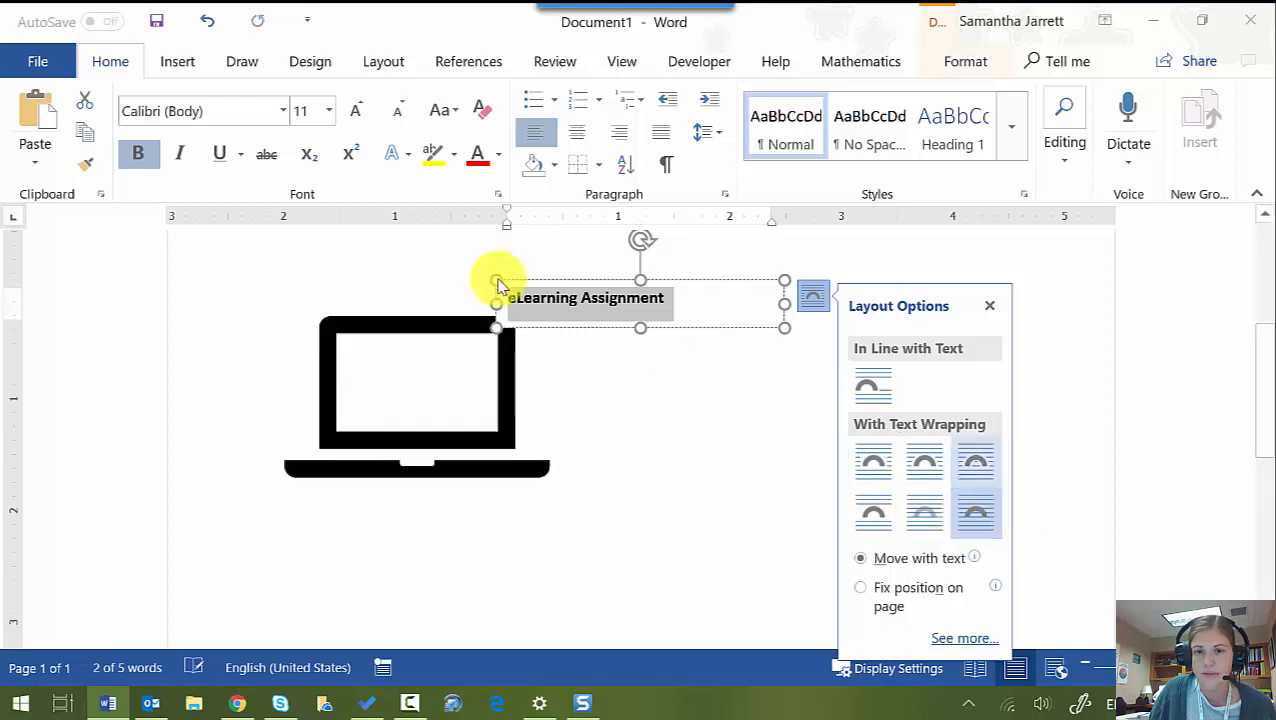
drag(664, 280, 361, 381)
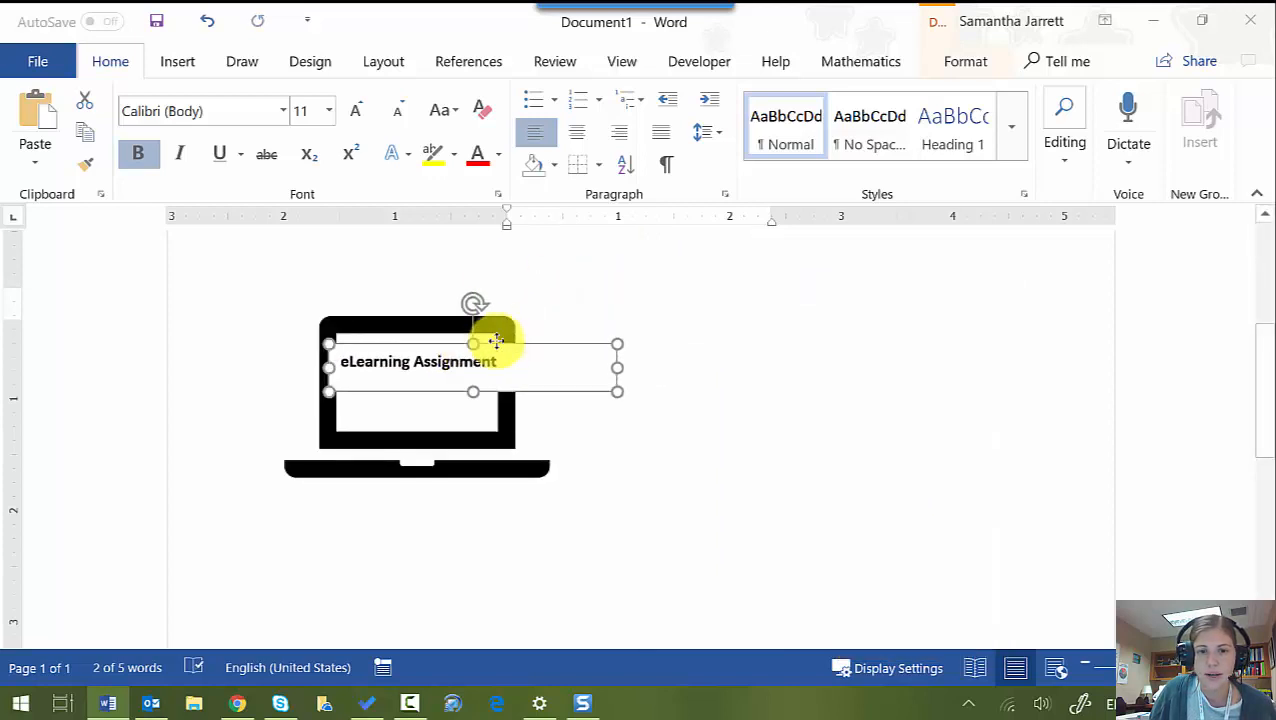
Narrow the text box to fit inside the laptop's screen and center its "eLearning Assignment" text
drag(612, 368, 337, 357)
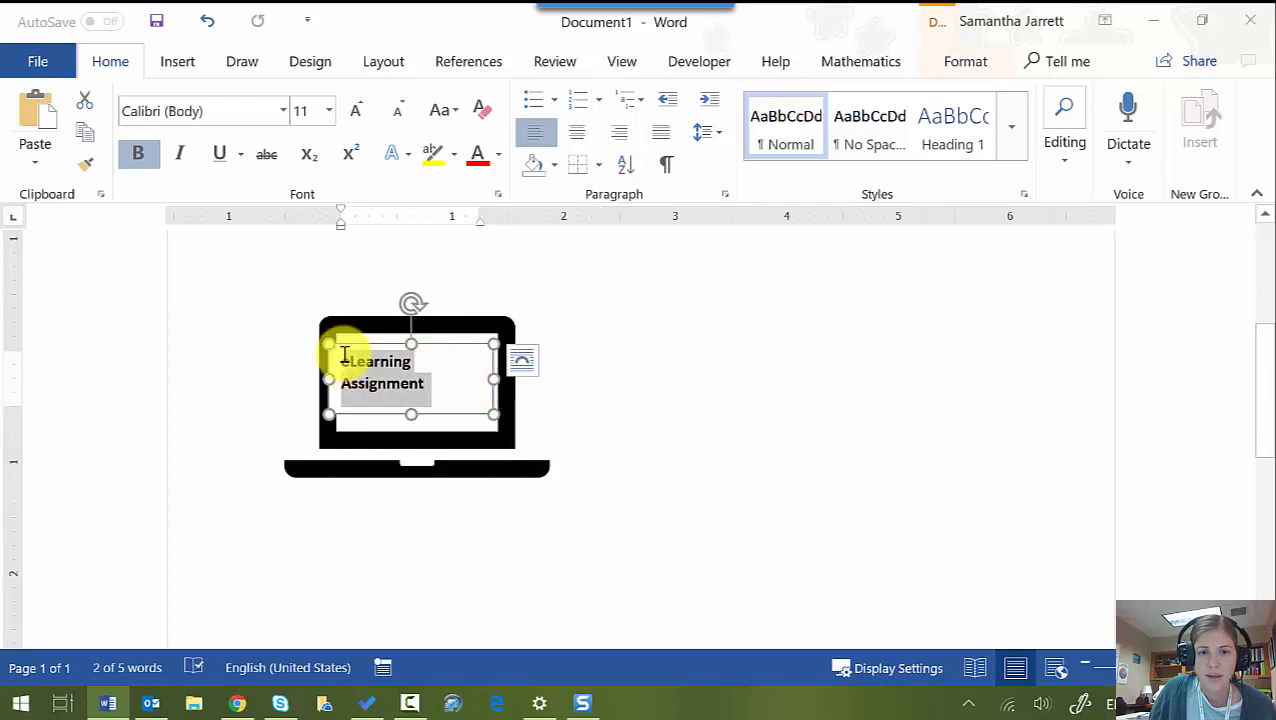
click(577, 133)
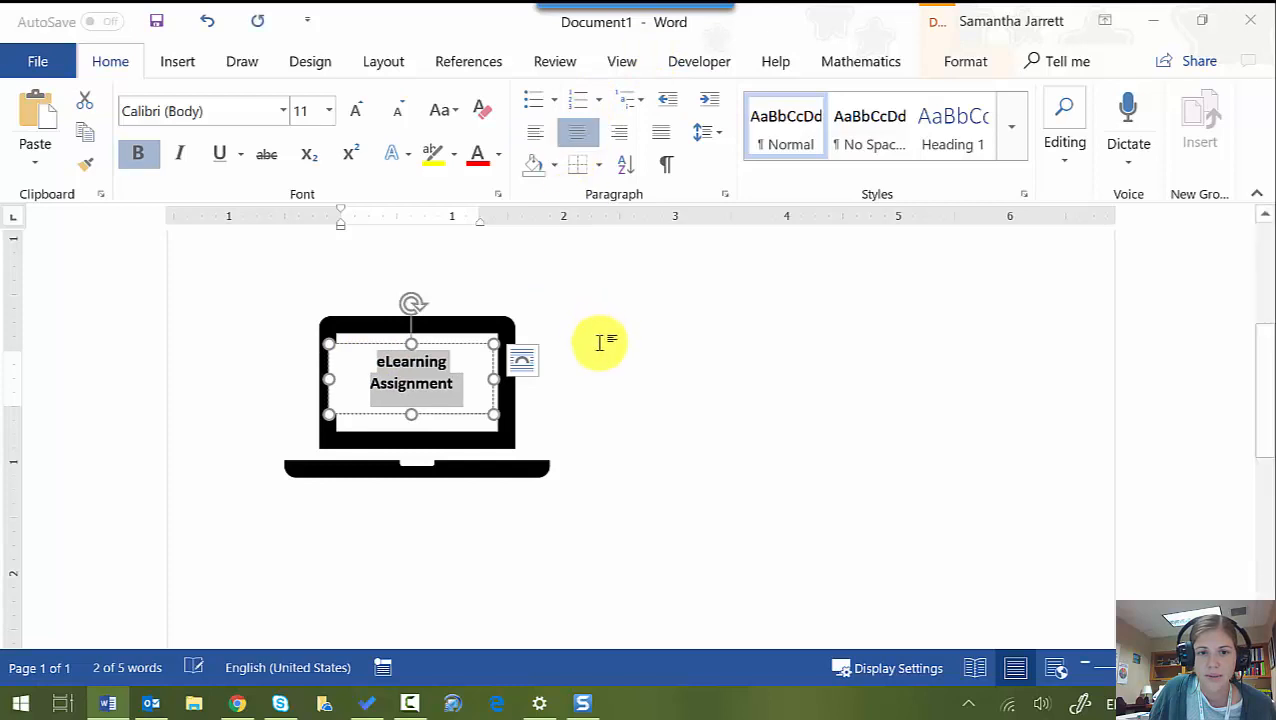
click(598, 341)
click(424, 383)
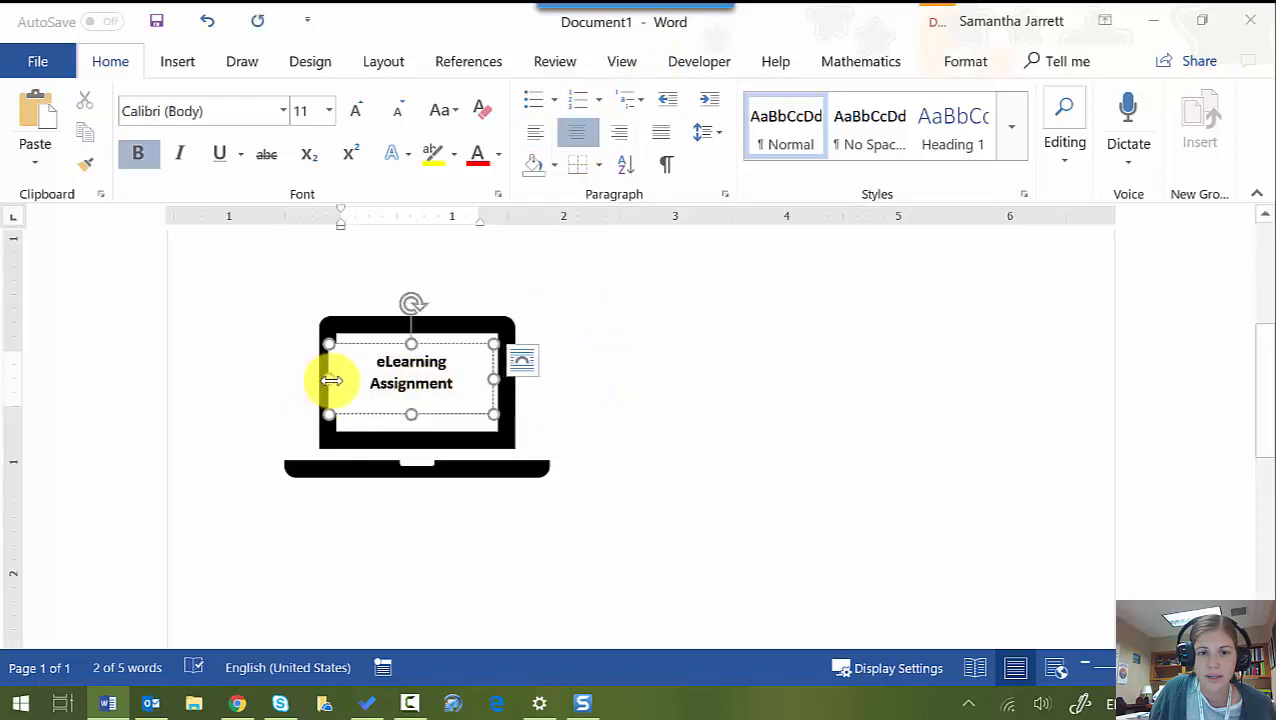
drag(331, 380, 344, 379)
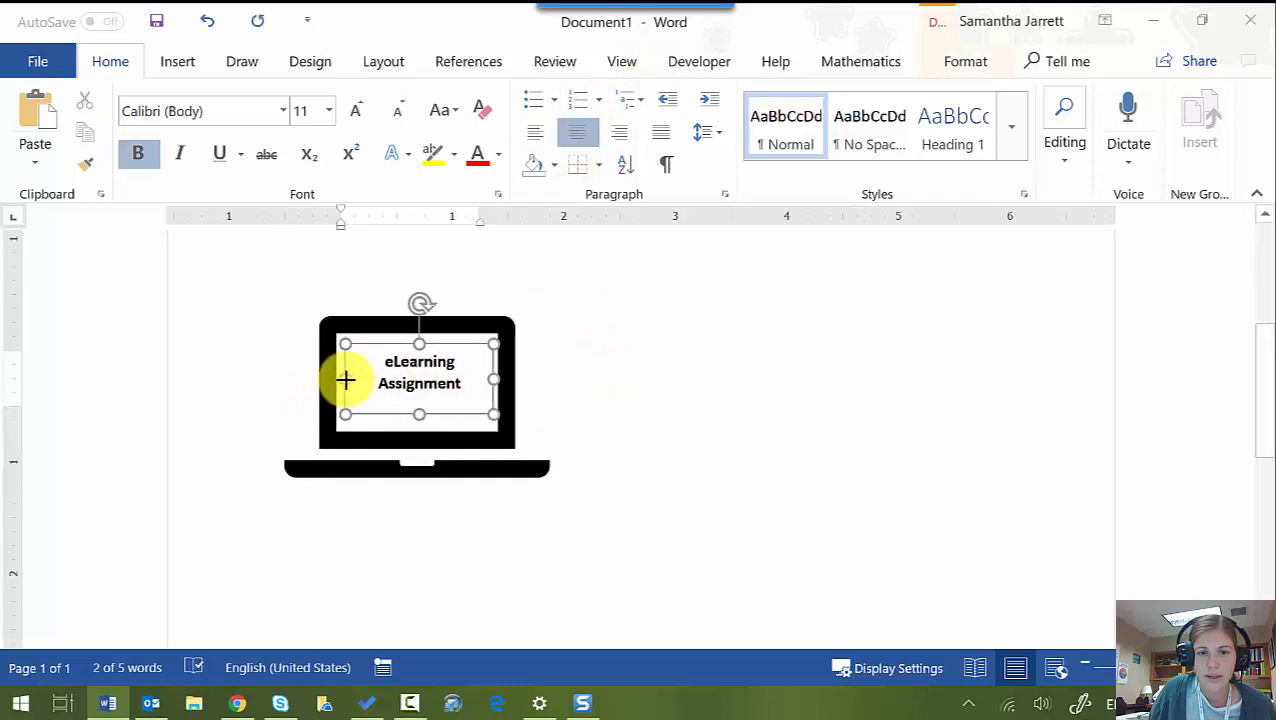
Nudge the "eLearning Assignment" text box slightly so its text sits centered on the laptop icon's screen
click(599, 391)
click(421, 379)
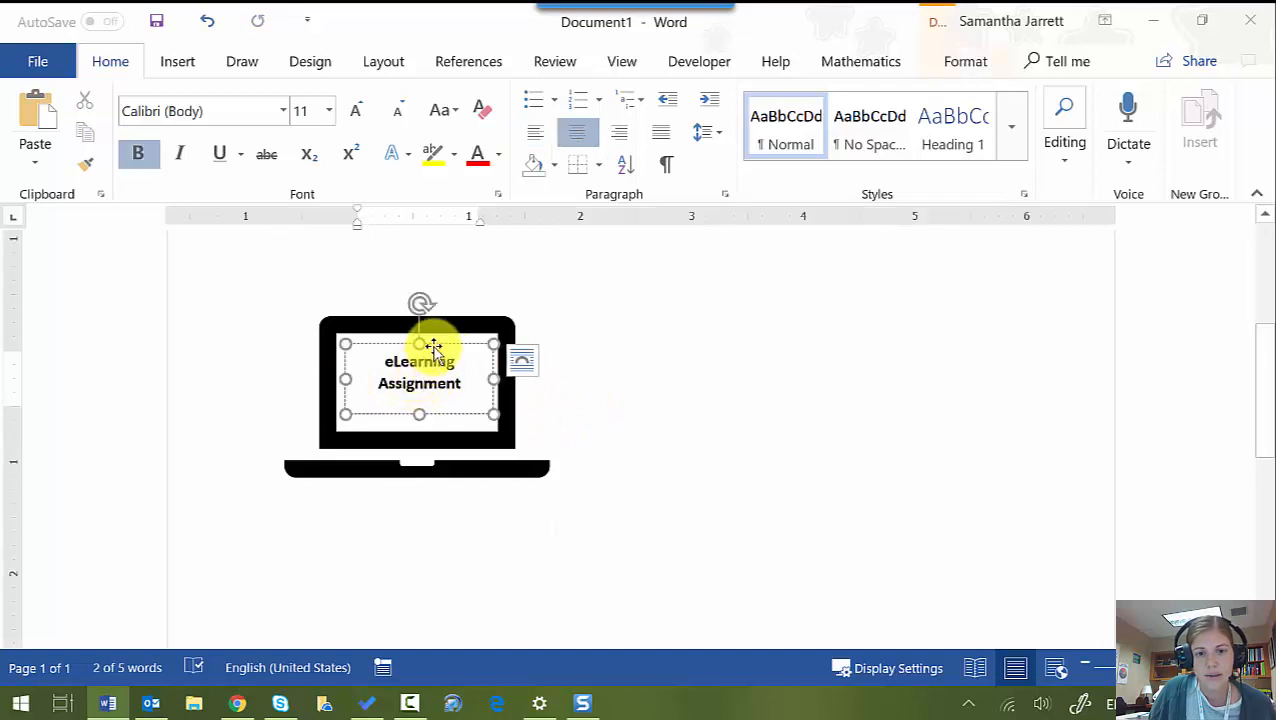
drag(433, 347, 428, 352)
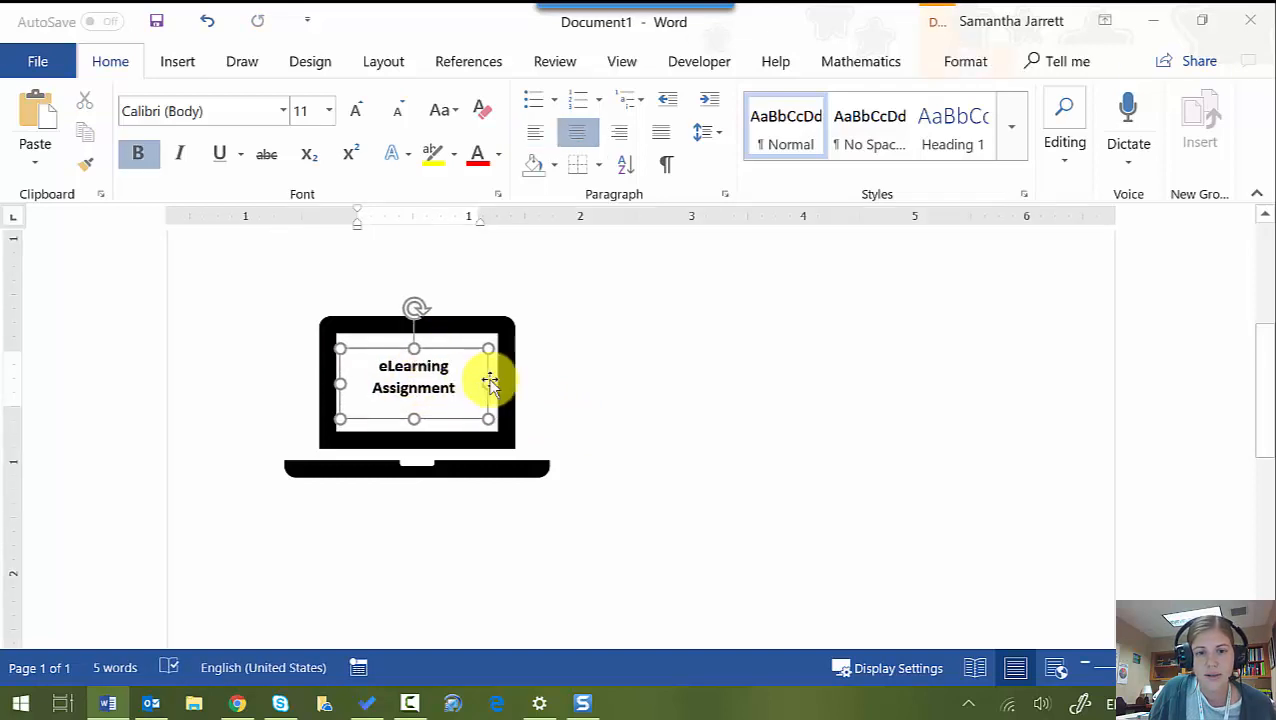
click(724, 416)
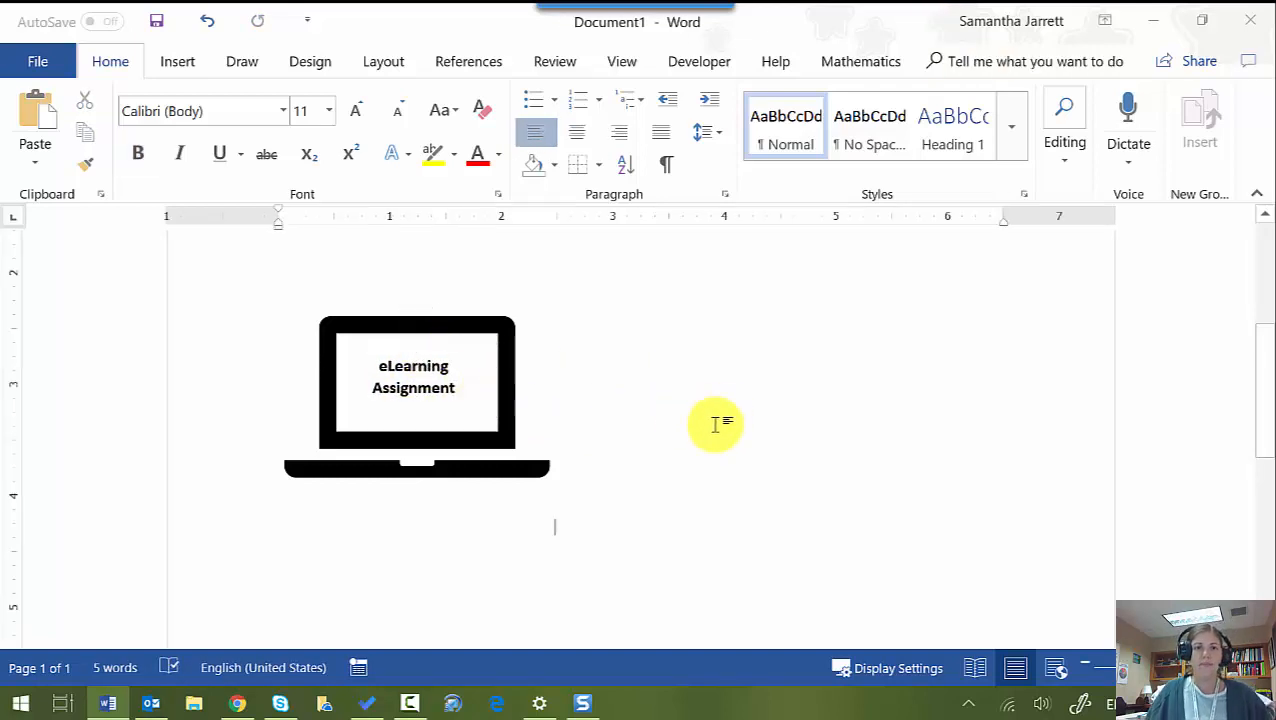
Capture a Snagit screen image of about 465 x 328 pixels around the "eLearning Assignment" laptop button
scroll(720, 424, up, 5)
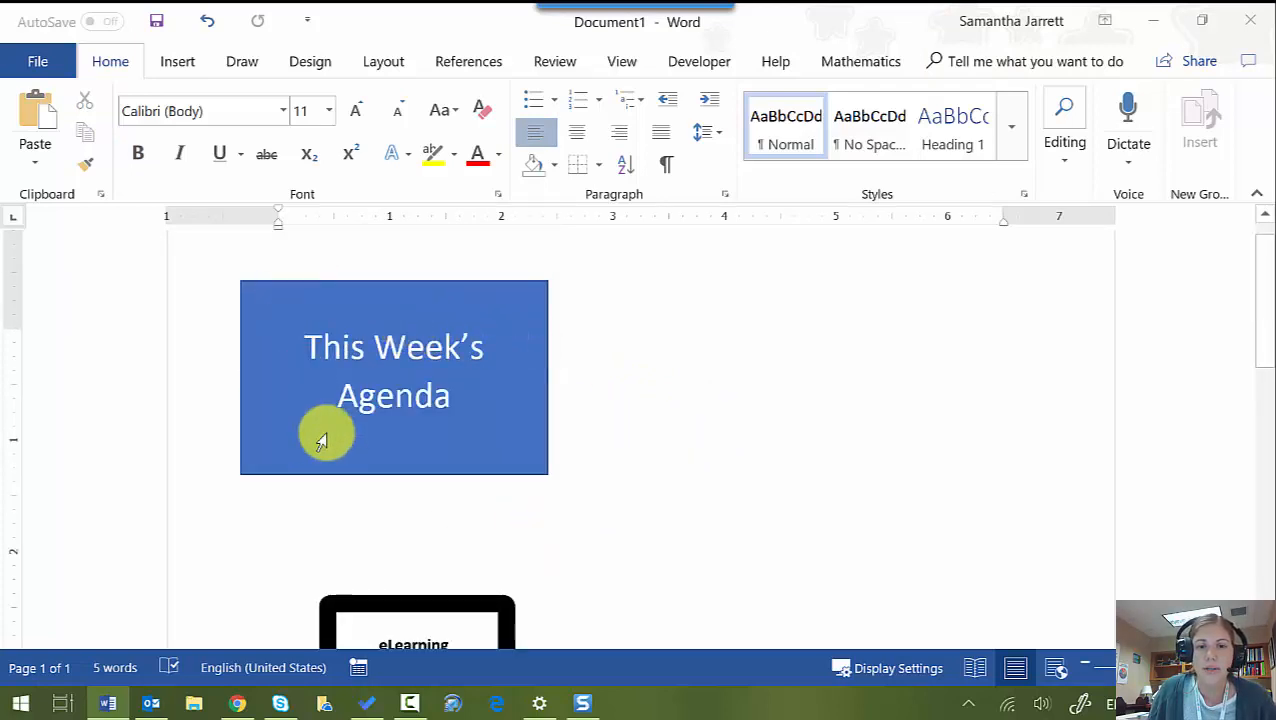
scroll(772, 412, down, 2)
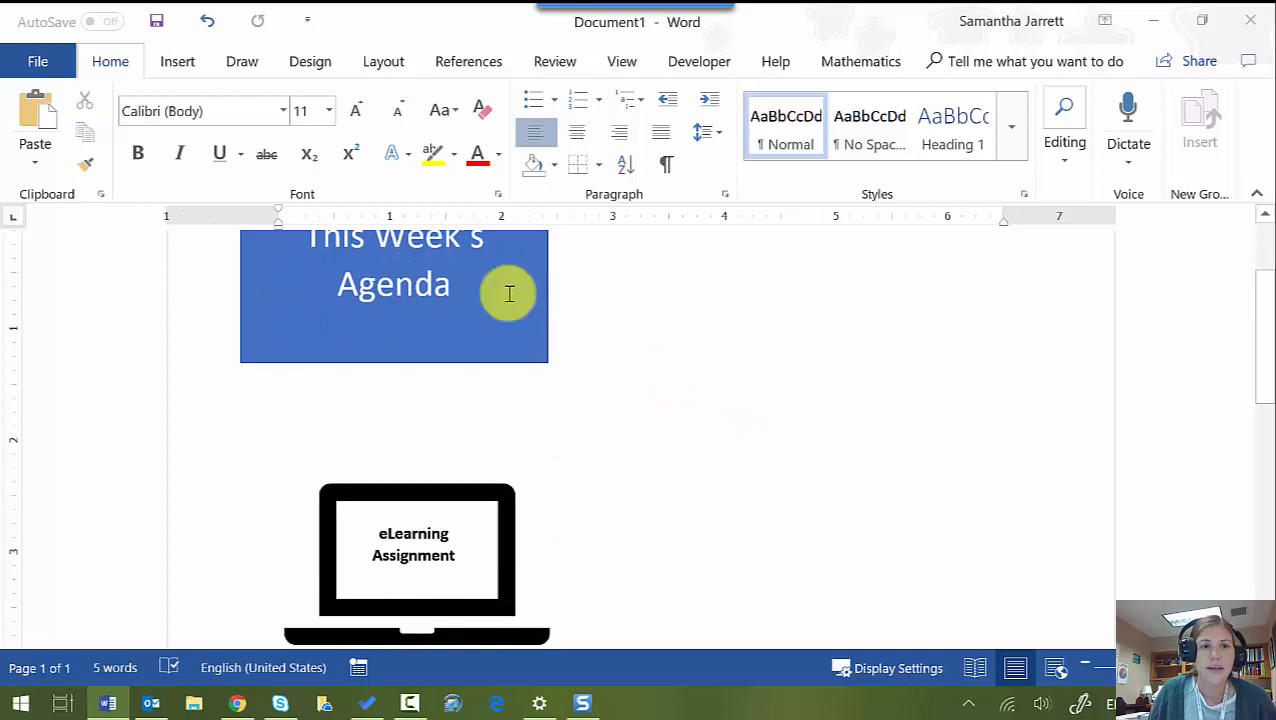
scroll(849, 305, down, 2)
mouse_move(610, 10)
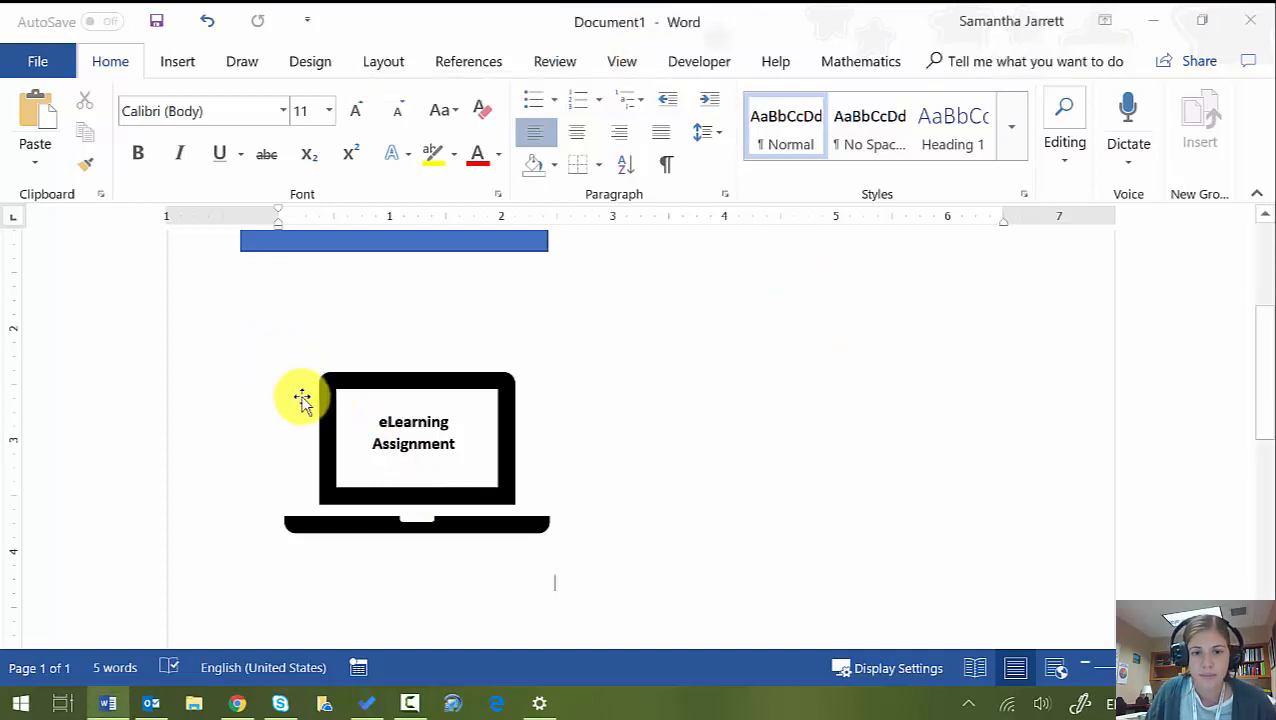
key(super+shift+s)
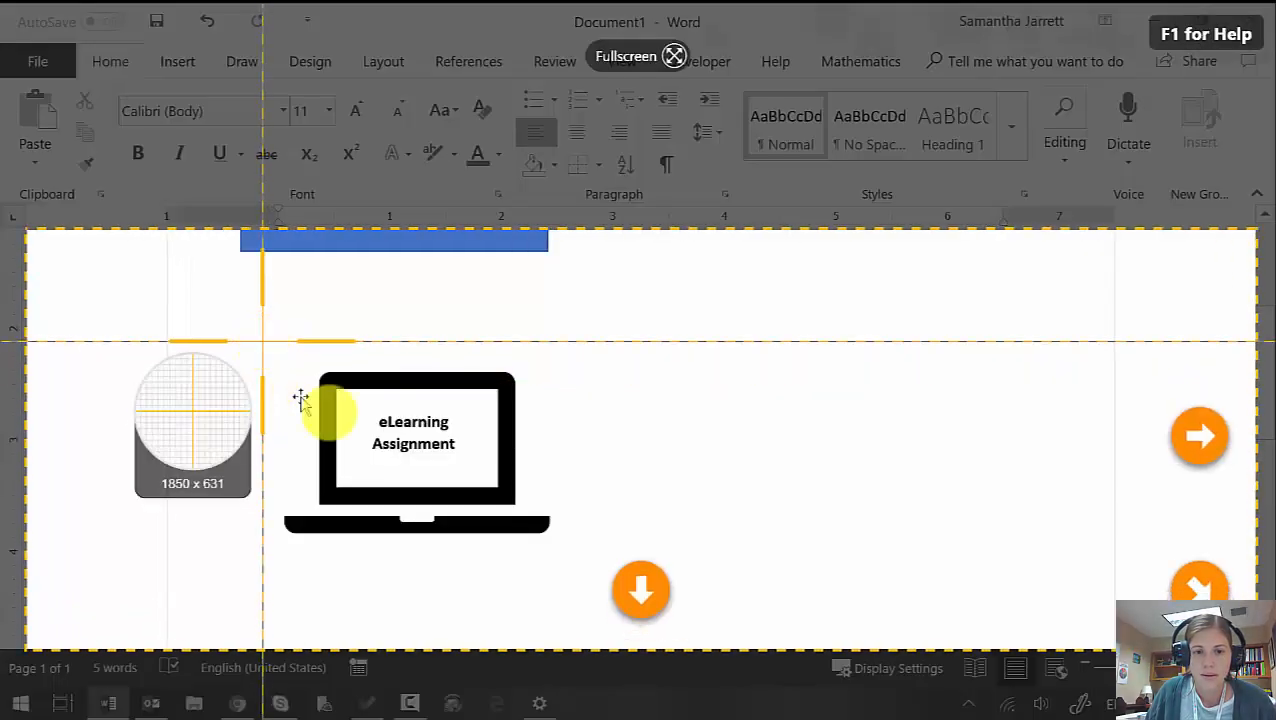
drag(263, 341, 573, 559)
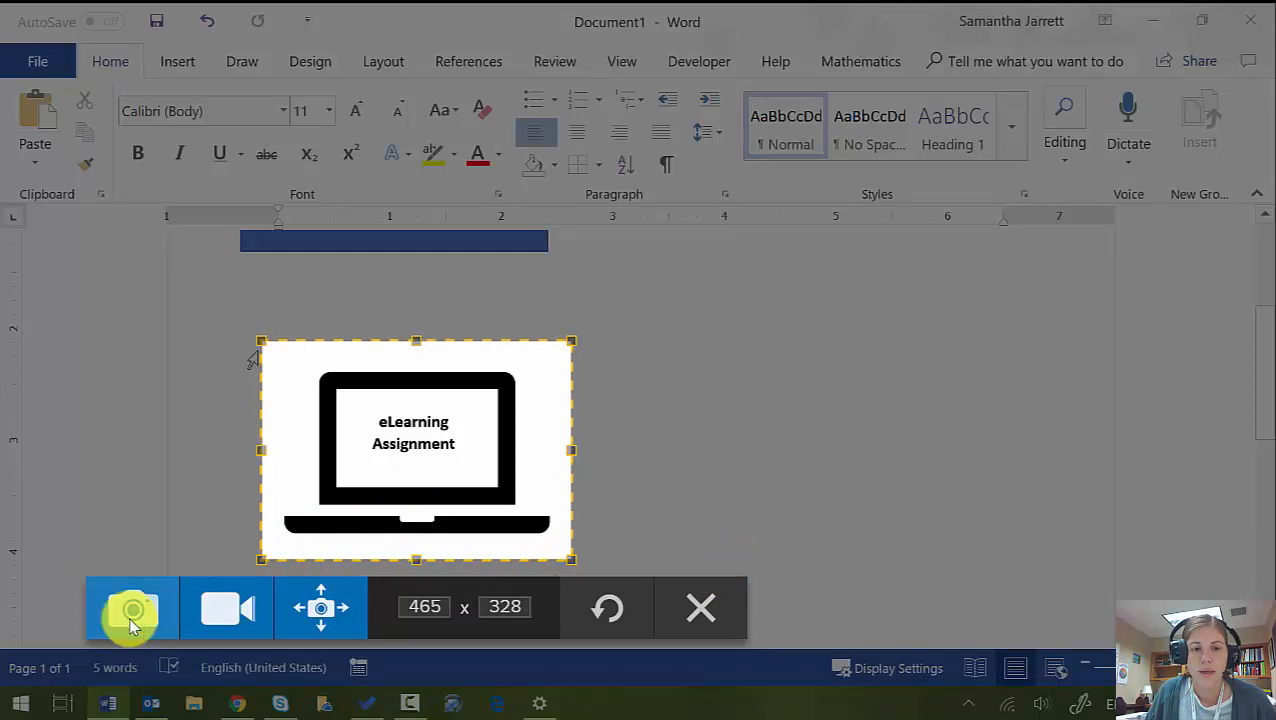
click(168, 615)
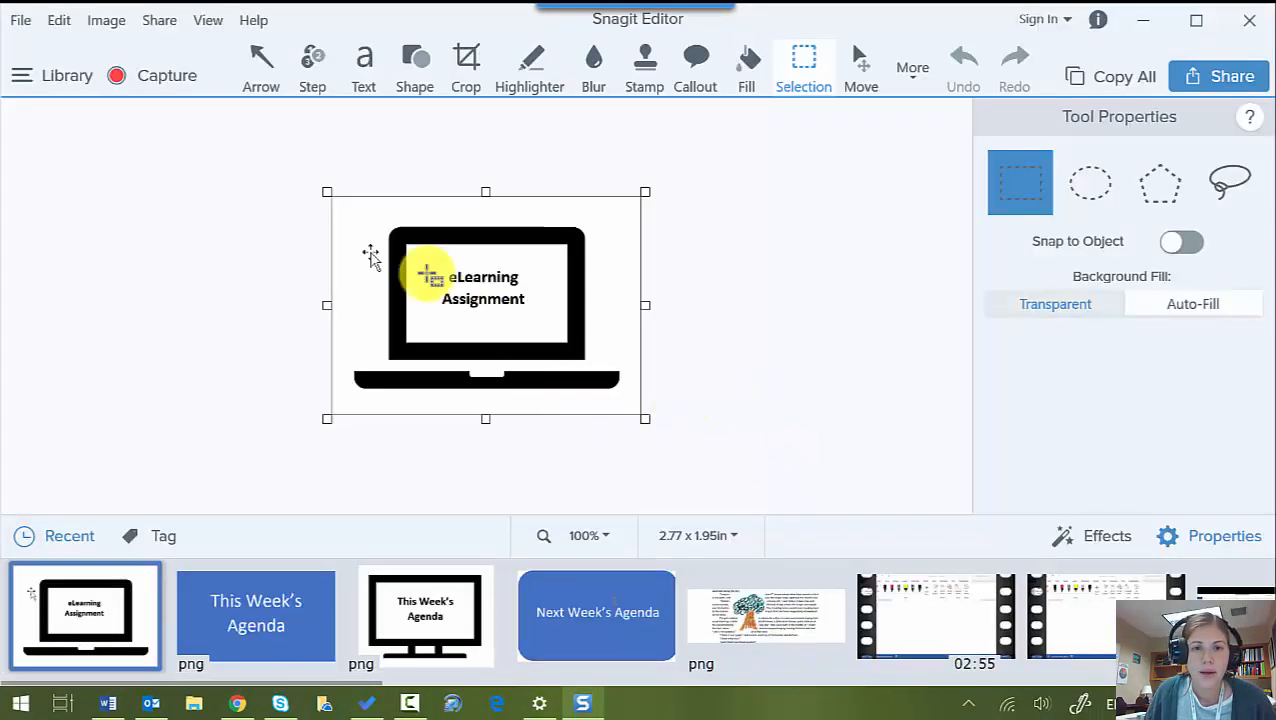
Move the captured mouse pointer off the image and trim the canvas back to the laptop picture
drag(378, 259, 290, 259)
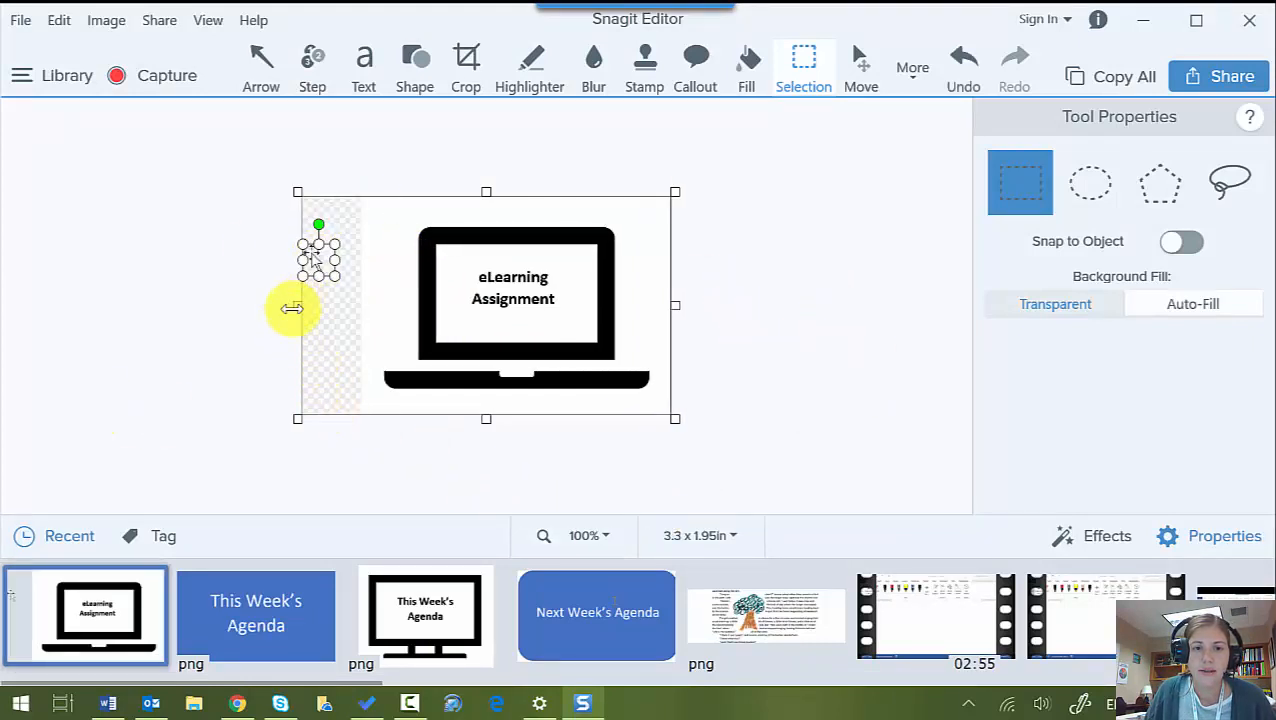
drag(294, 305, 346, 307)
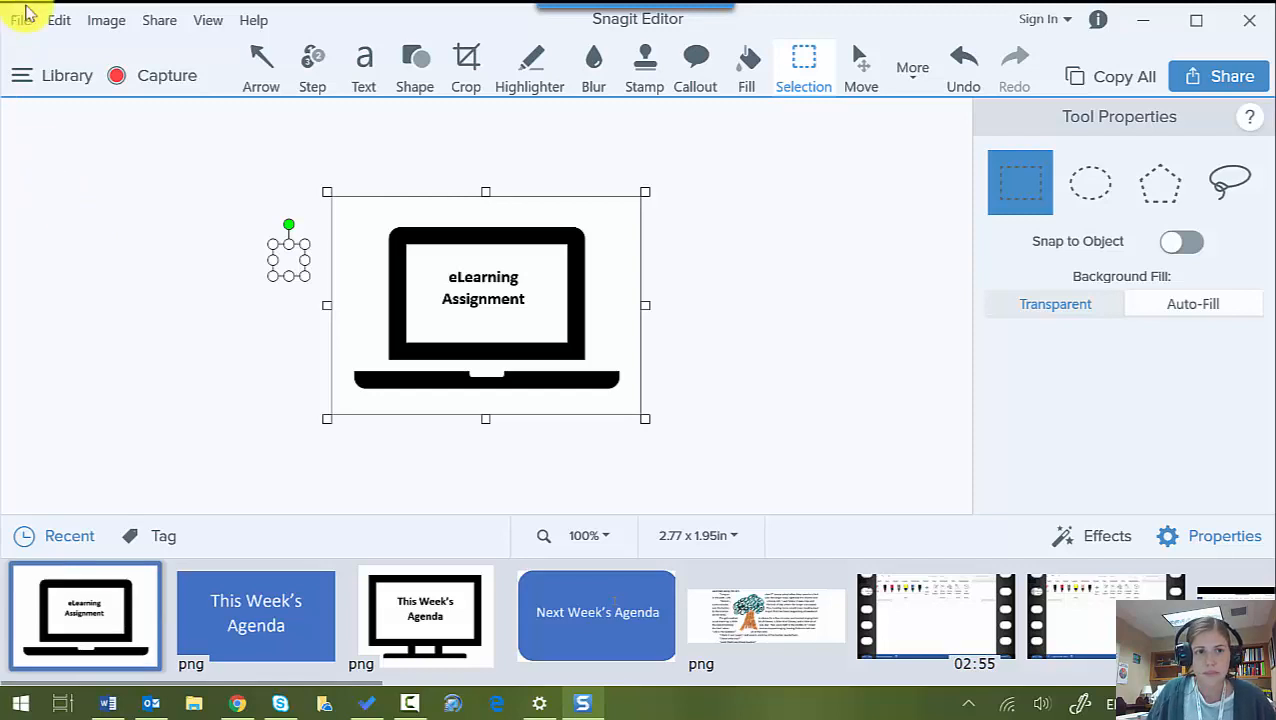
Save the laptop image to the Desktop as the PNG file 2018-09-17_11-27-36
click(22, 28)
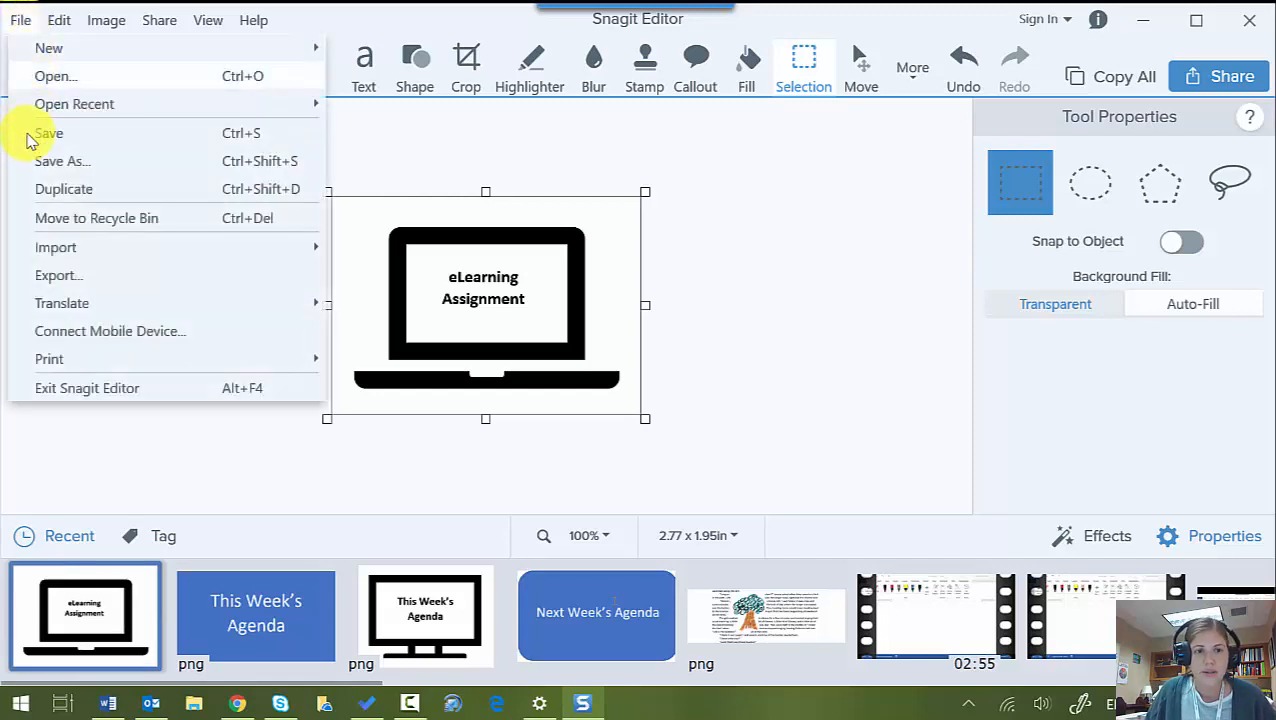
key(Escape)
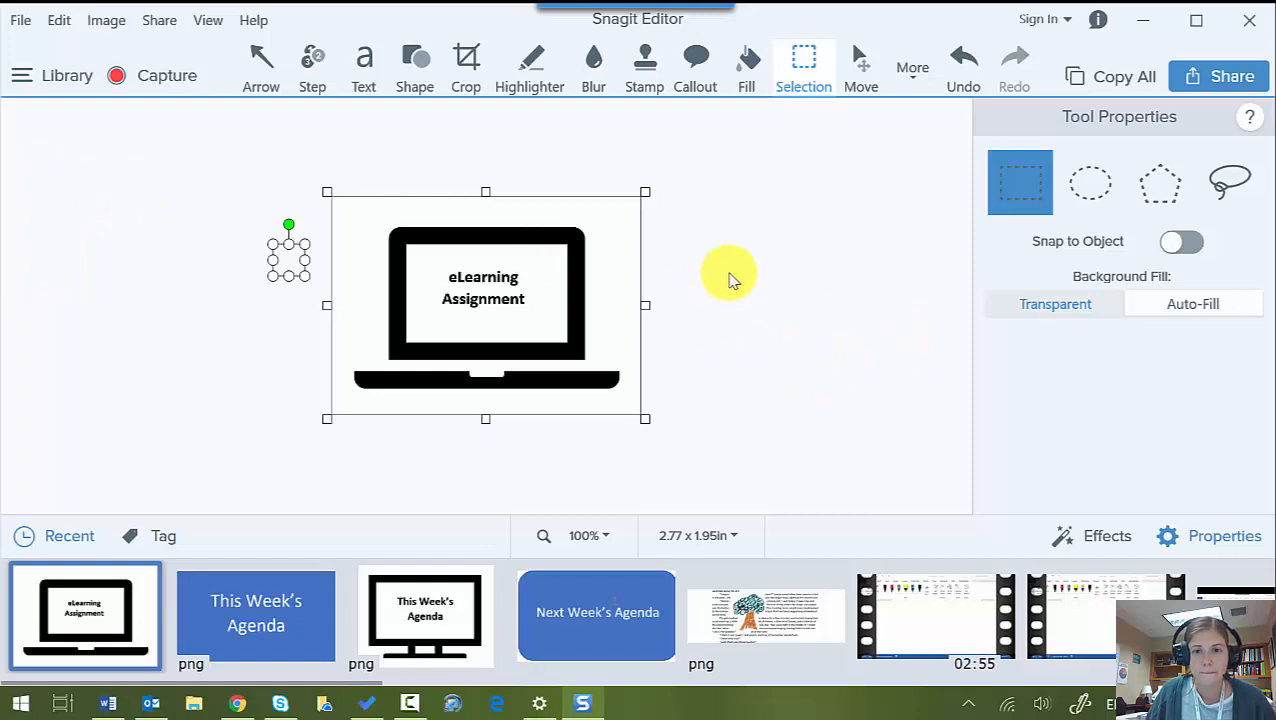
key(ctrl+shift+s)
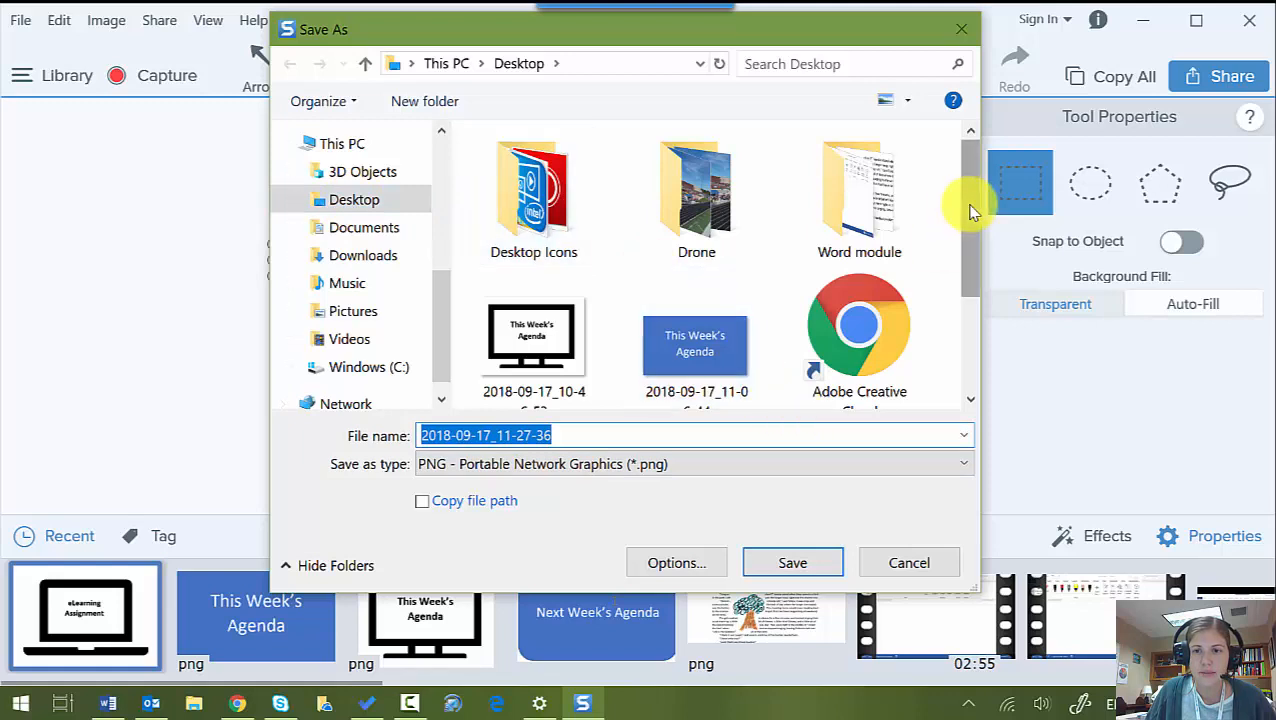
drag(967, 205, 980, 295)
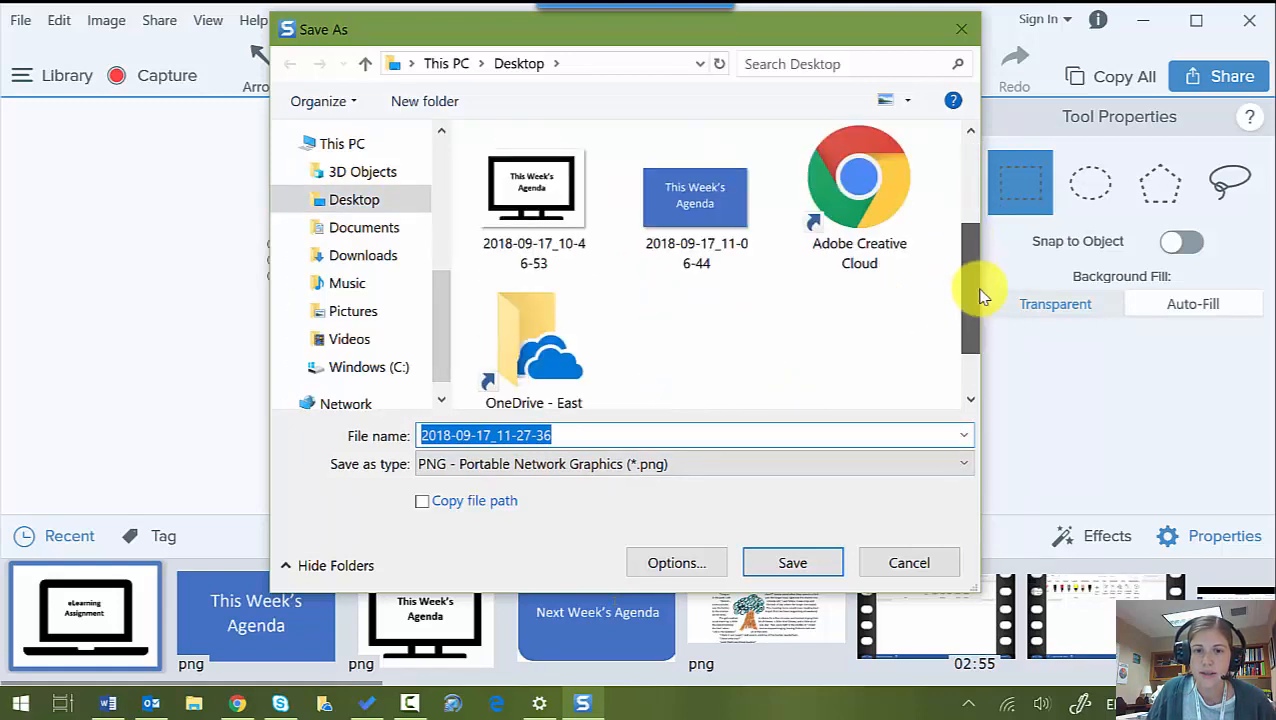
click(634, 436)
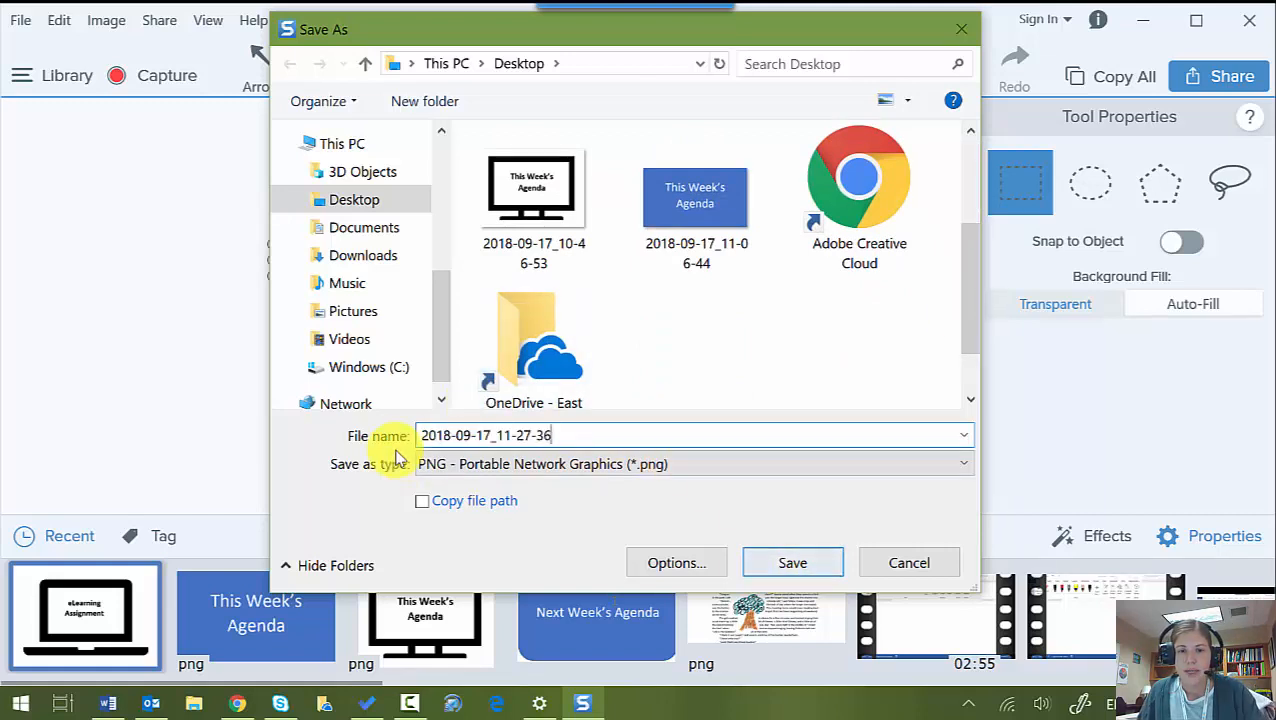
click(550, 467)
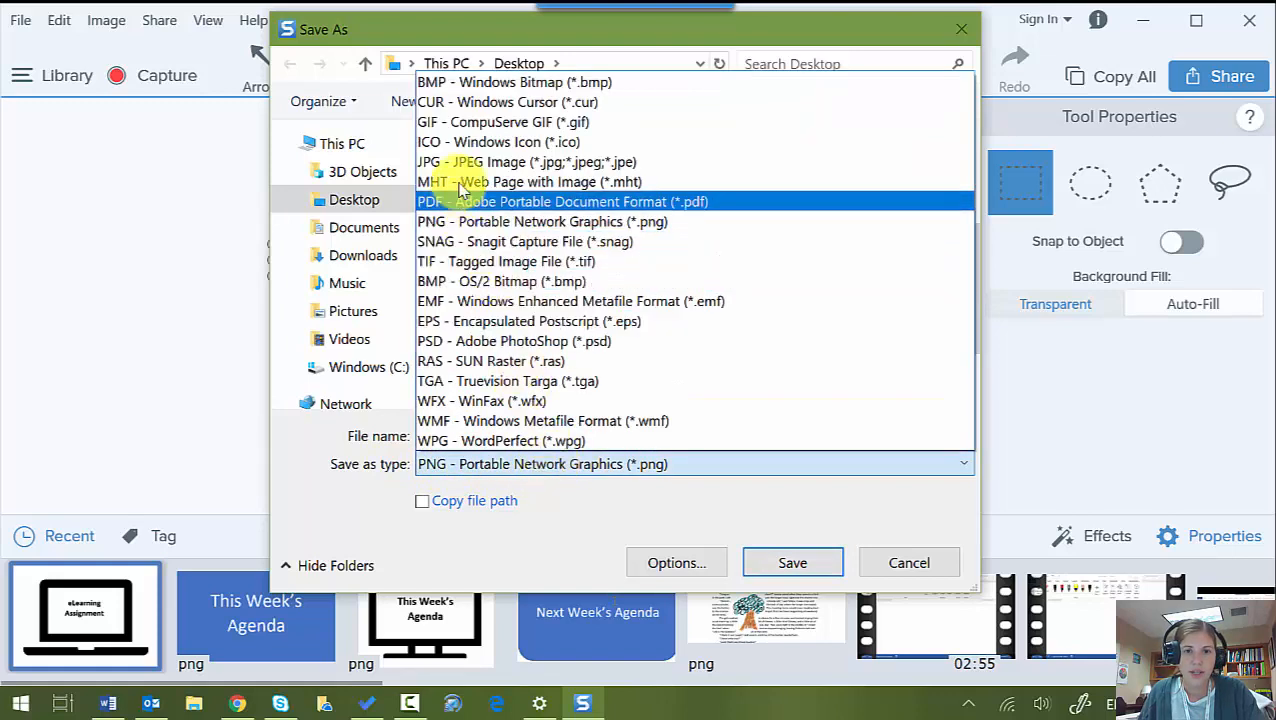
click(558, 470)
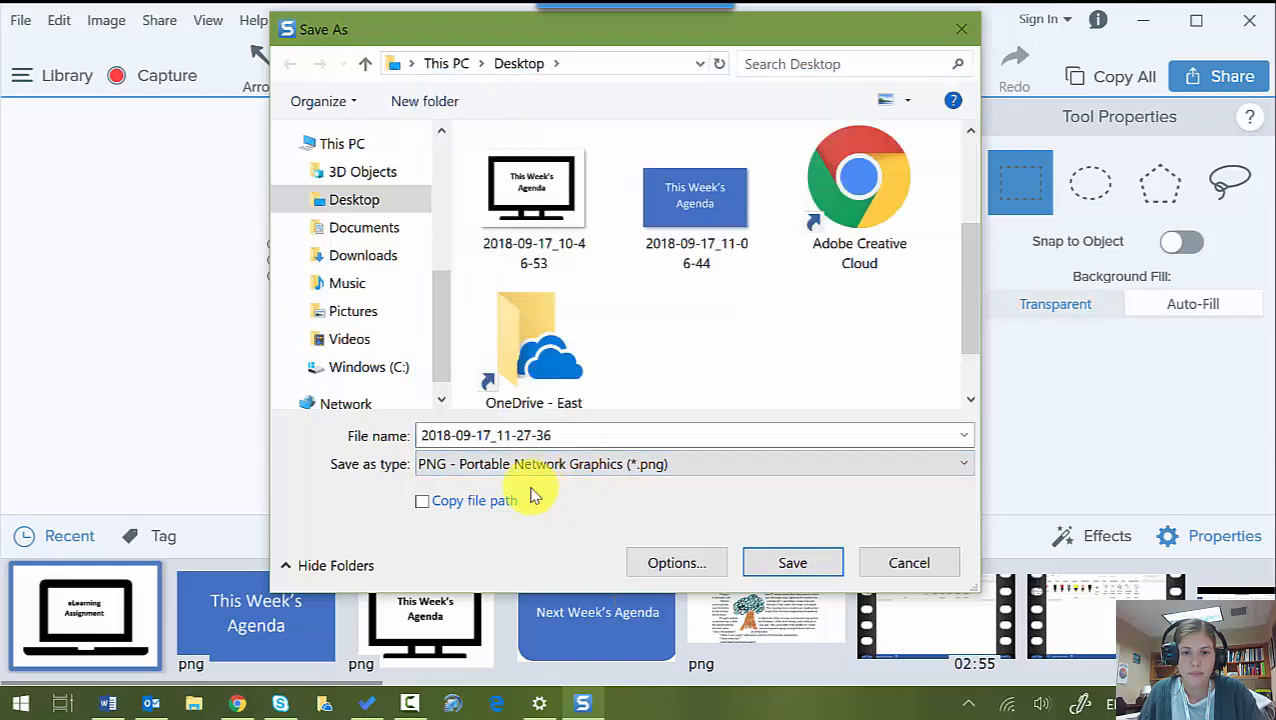
click(822, 568)
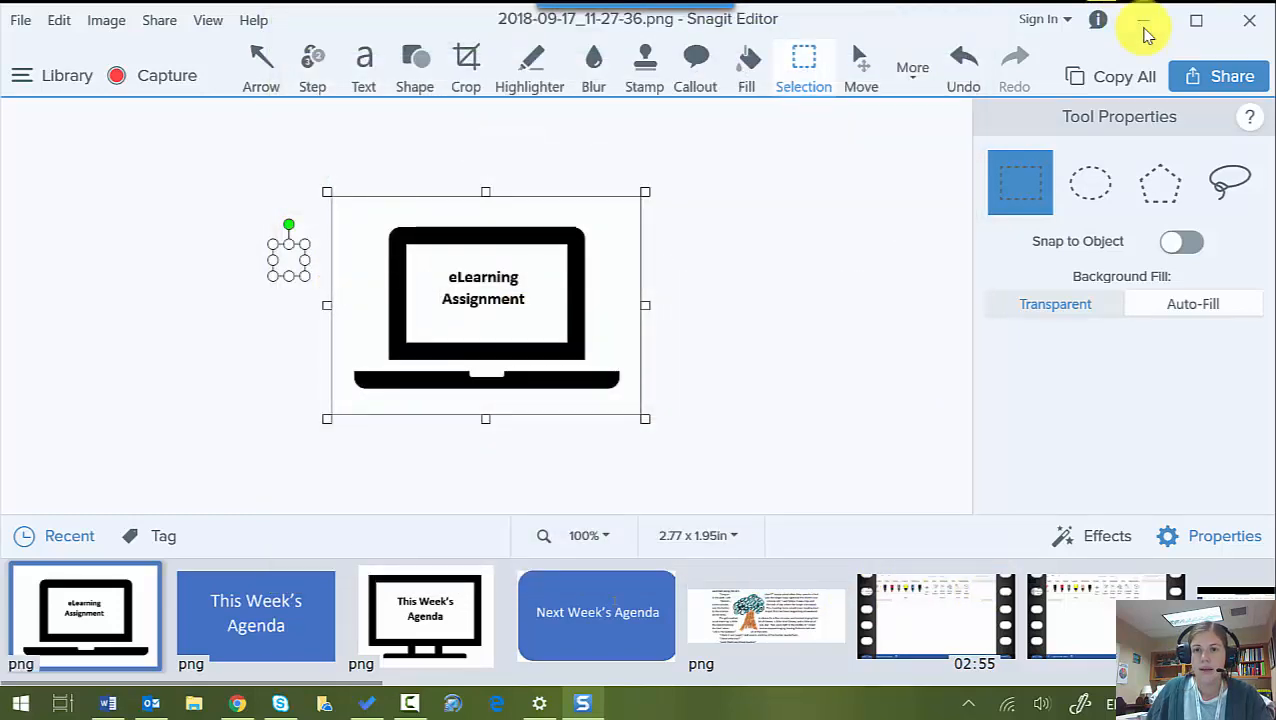
Switch to Canvas in Chrome, go to the test3 page being edited and place the cursor in its empty body
click(1146, 30)
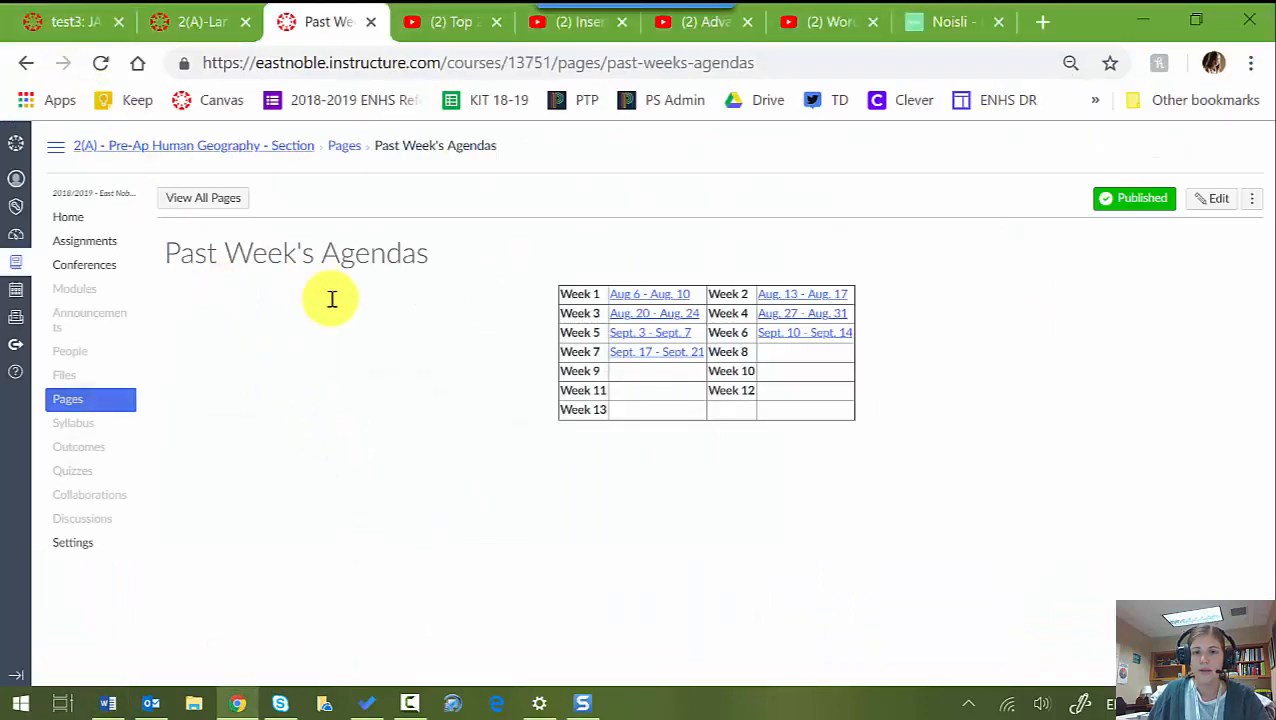
click(40, 21)
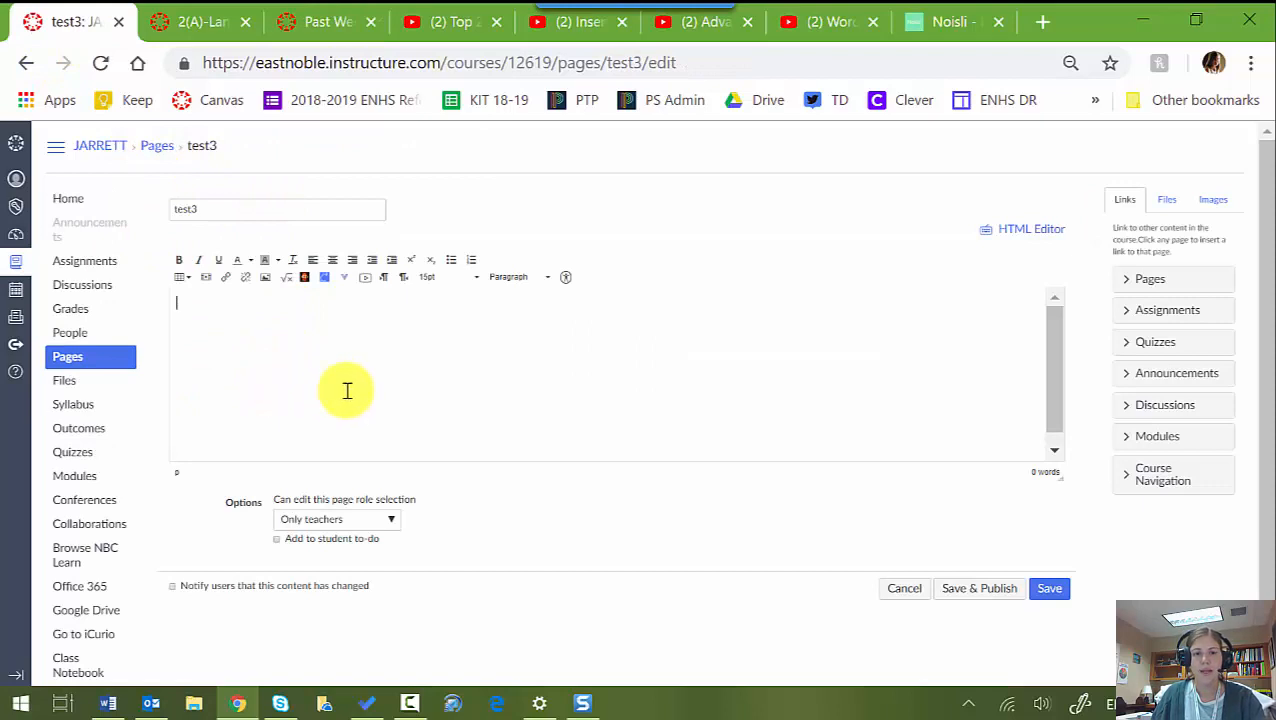
click(196, 320)
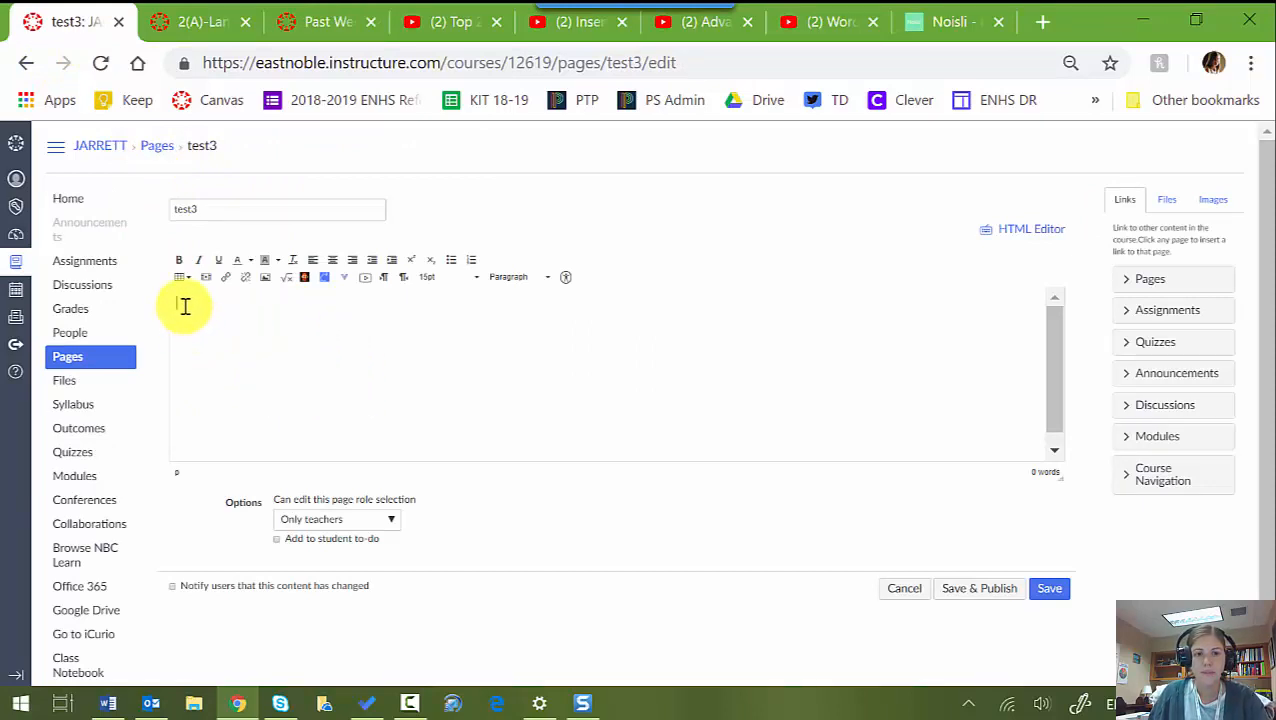
Upload the Desktop image 2018-09-17_11-27-36 to course files with alternative text "eLearning assignment" and embed it in the page
click(1213, 201)
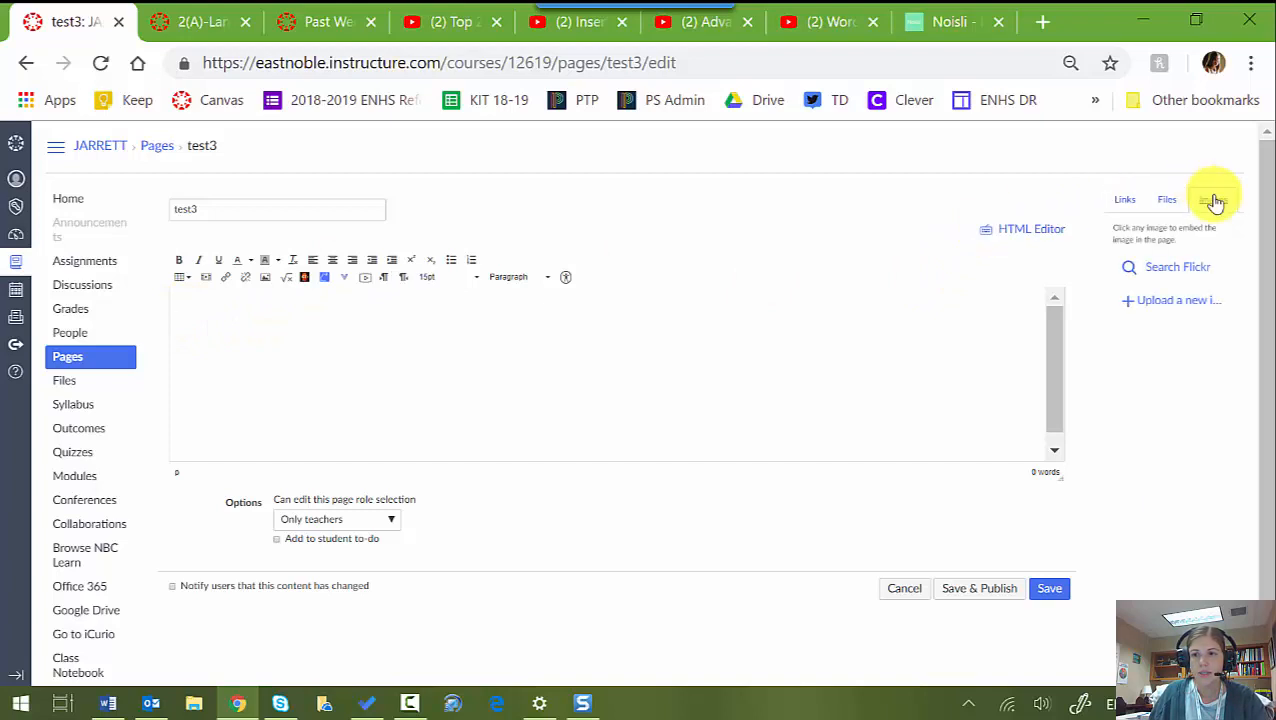
click(1160, 305)
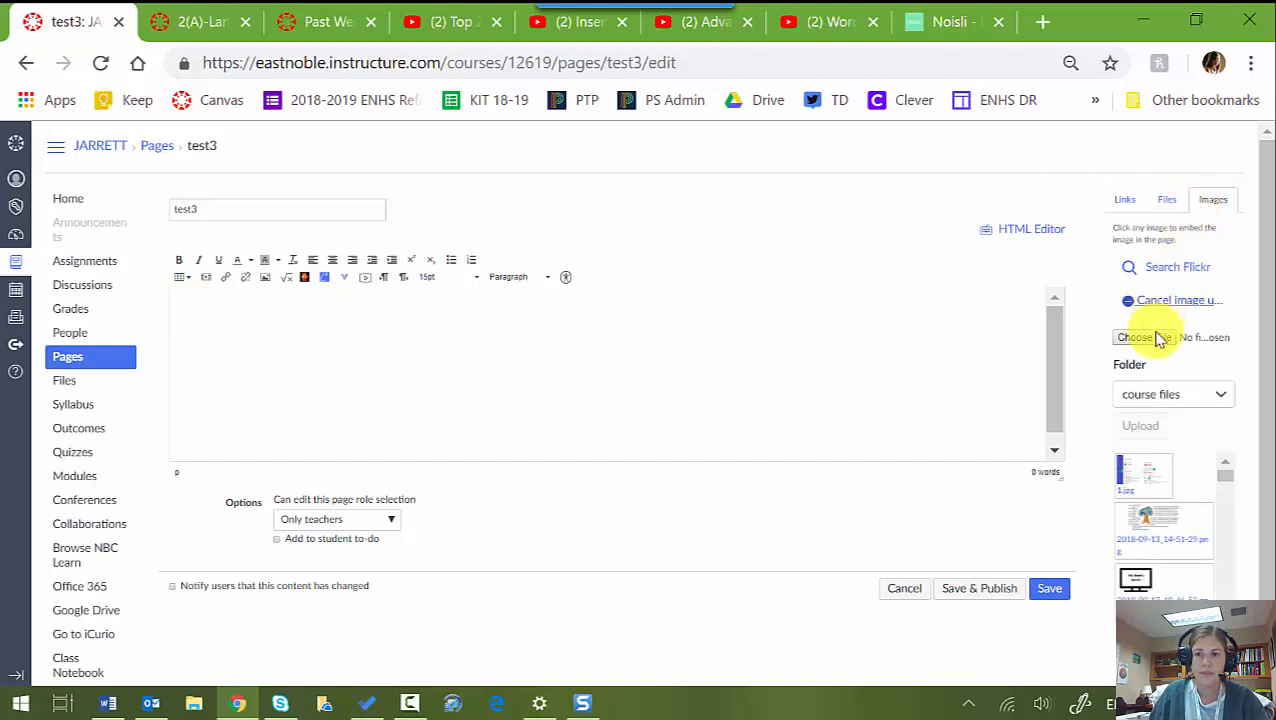
click(1130, 340)
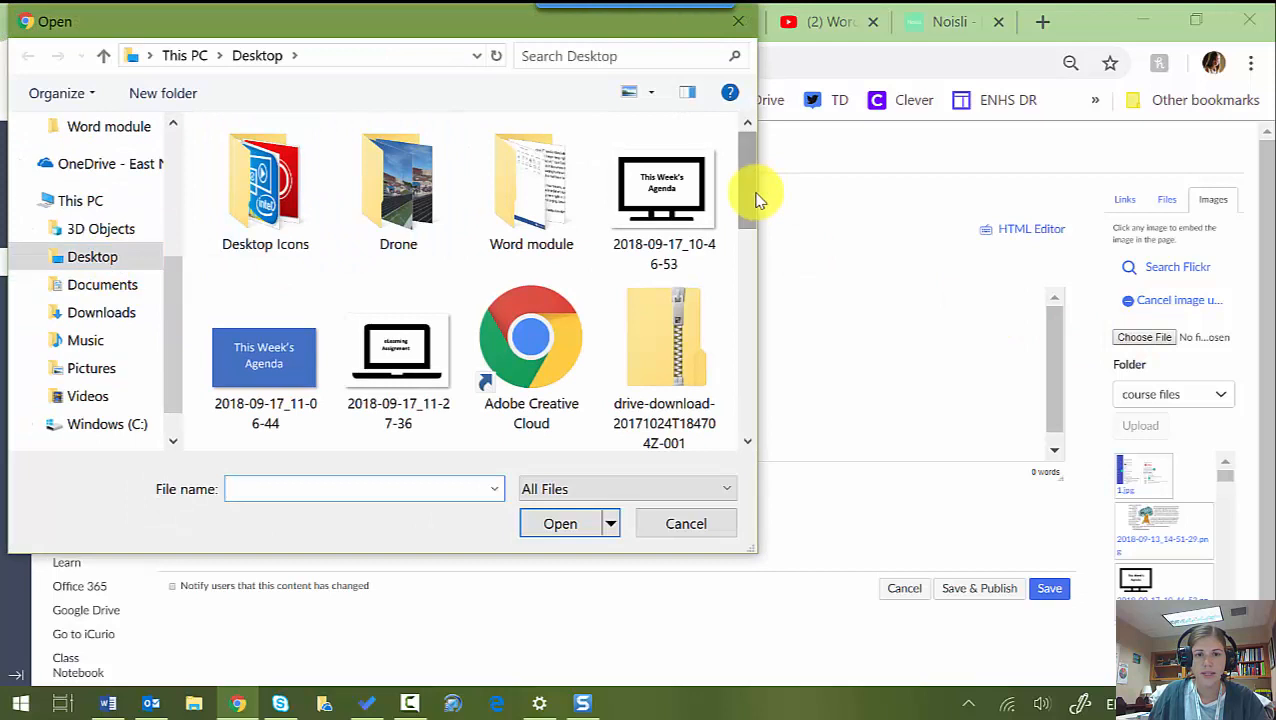
mouse_move(755, 195)
mouse_down()
mouse_move(757, 218)
mouse_move(755, 182)
mouse_up()
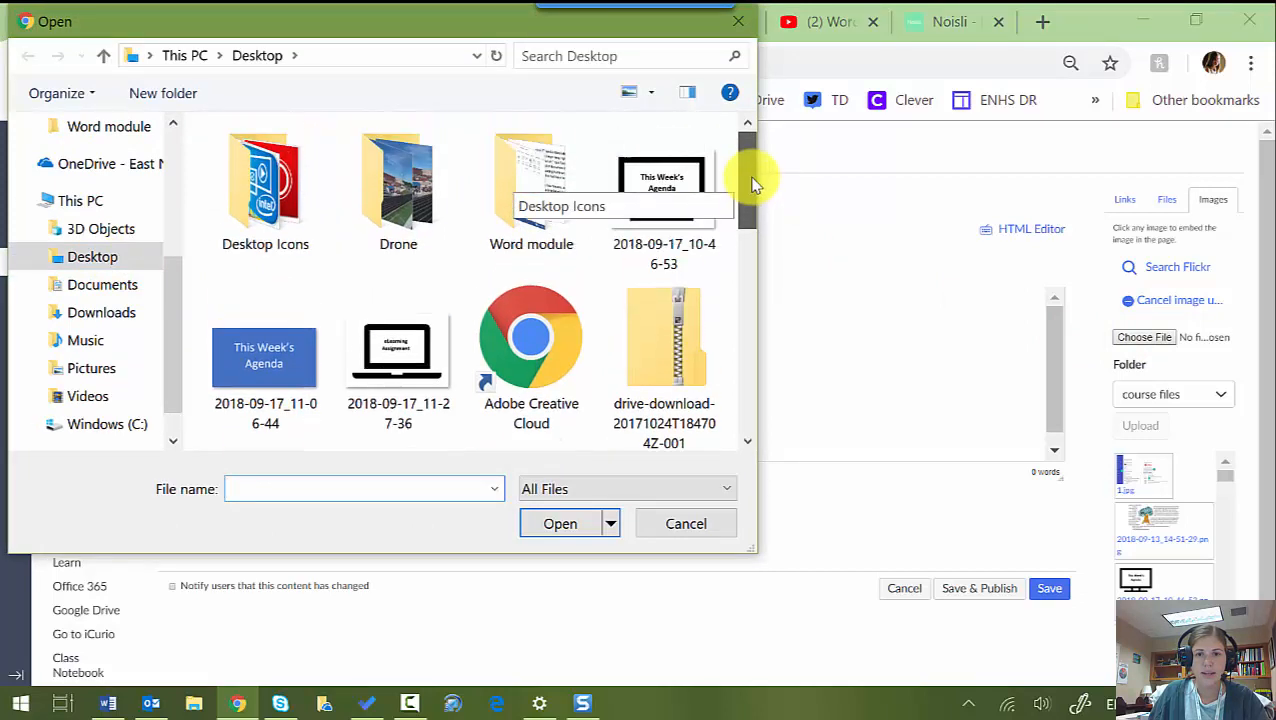
click(418, 372)
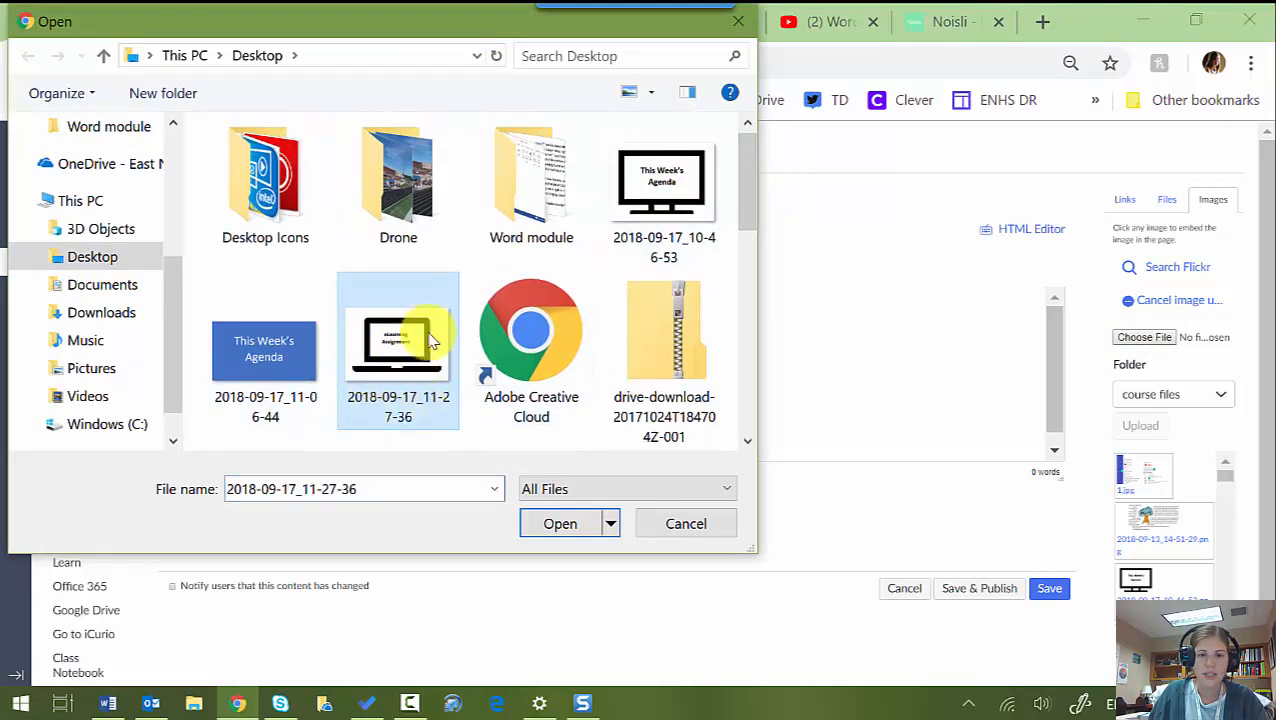
click(553, 532)
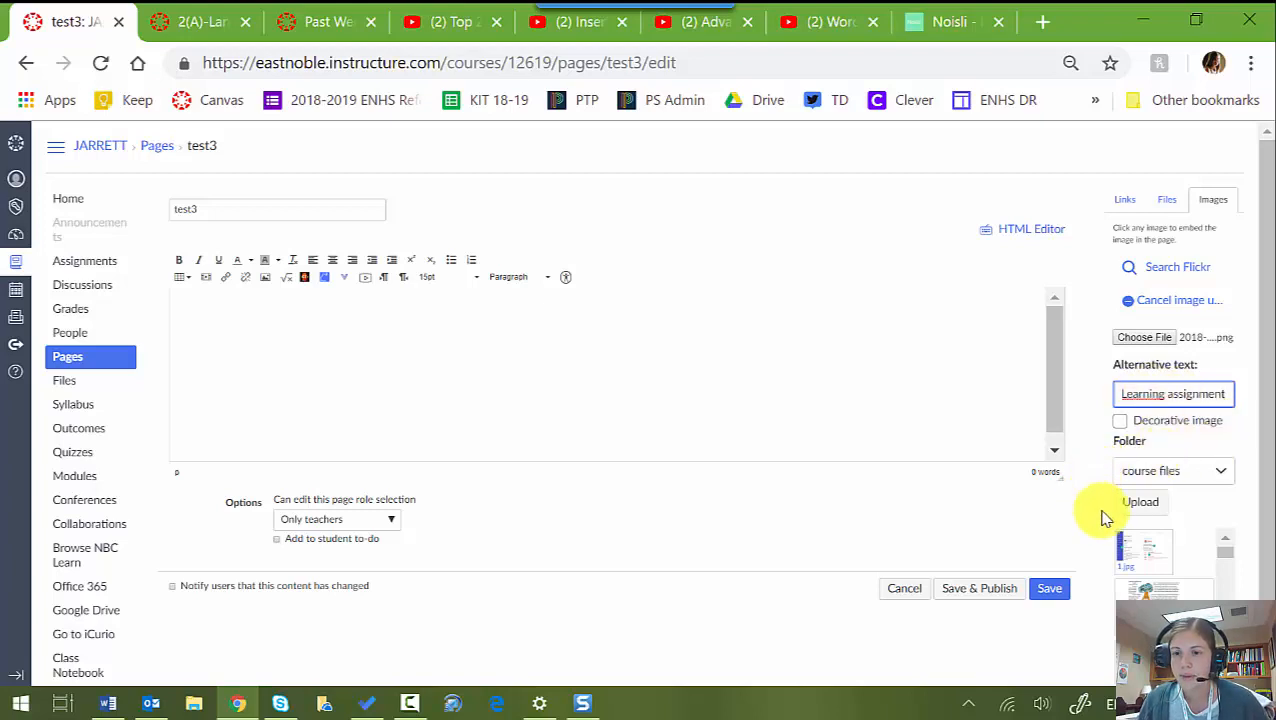
click(1139, 506)
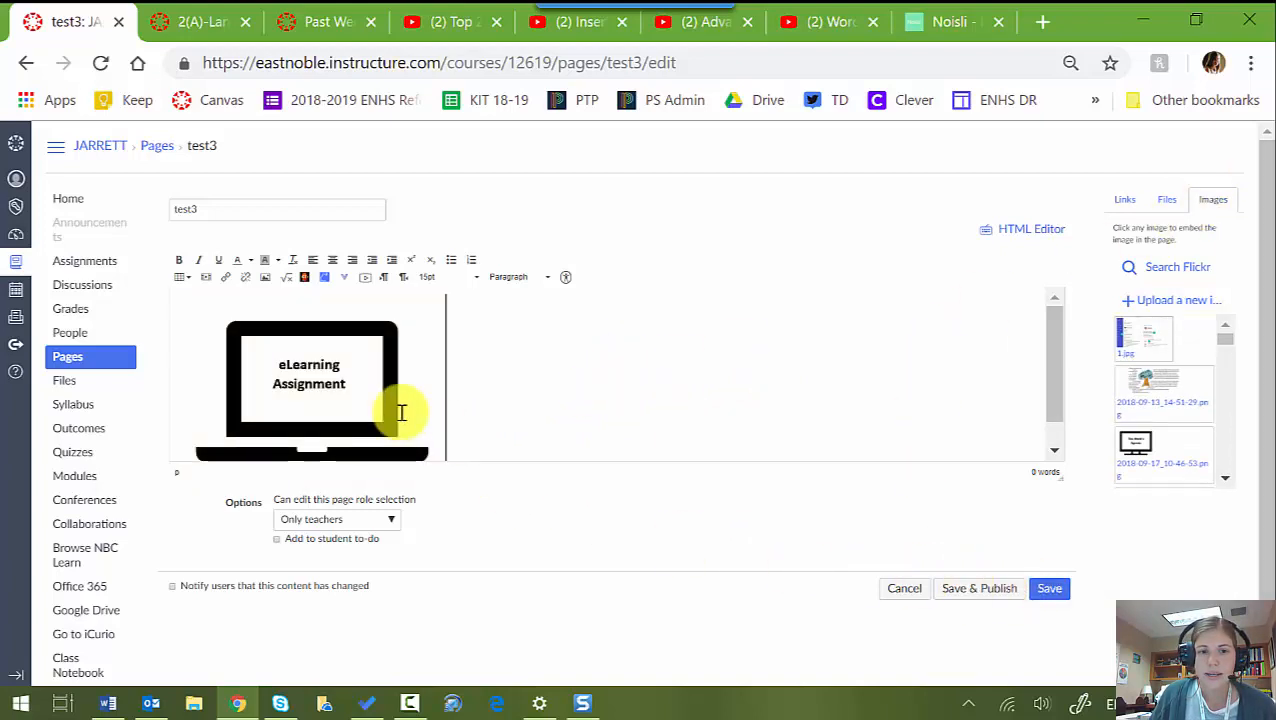
Link the embedded laptop image to the assignment "Word: How would you use a template?"
click(316, 397)
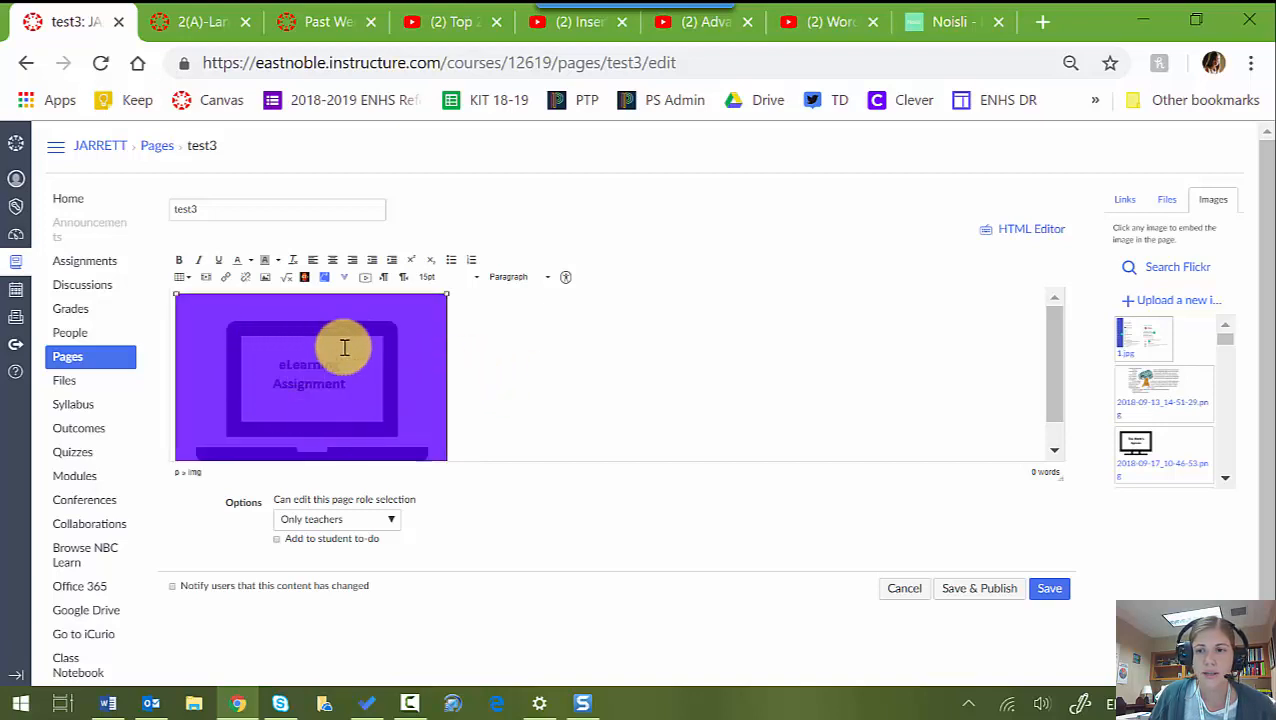
click(1130, 205)
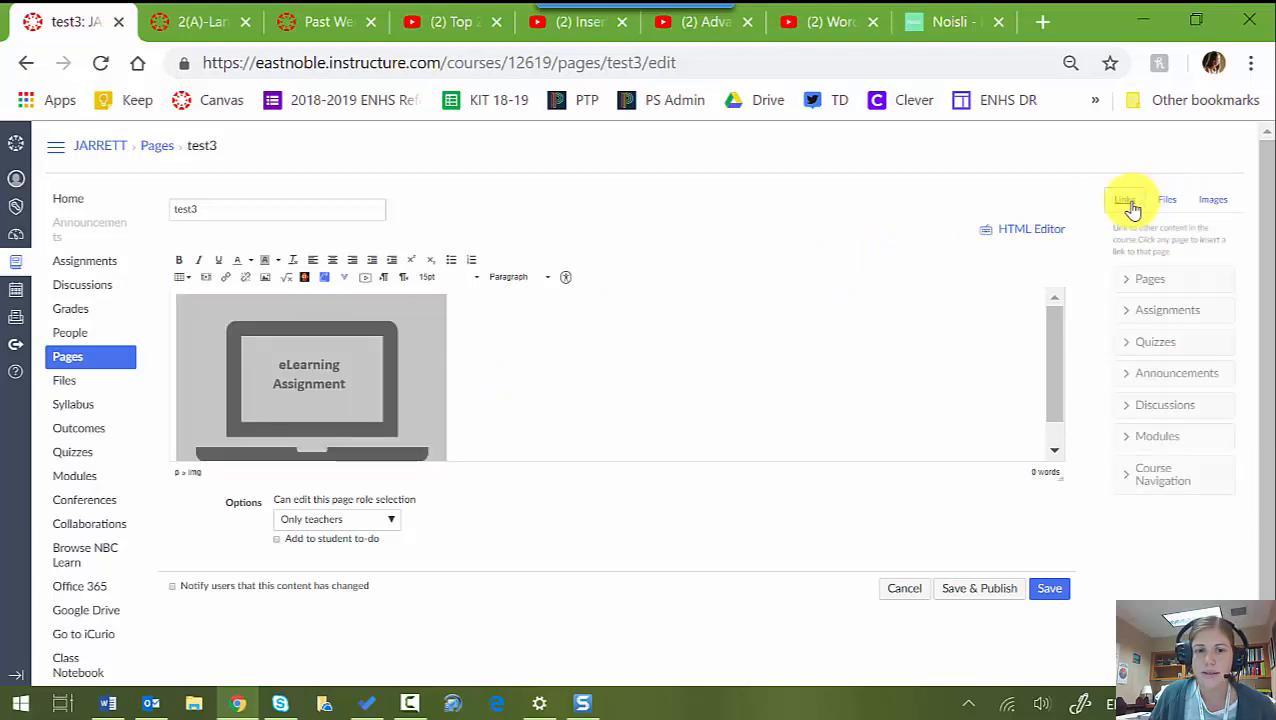
click(1127, 318)
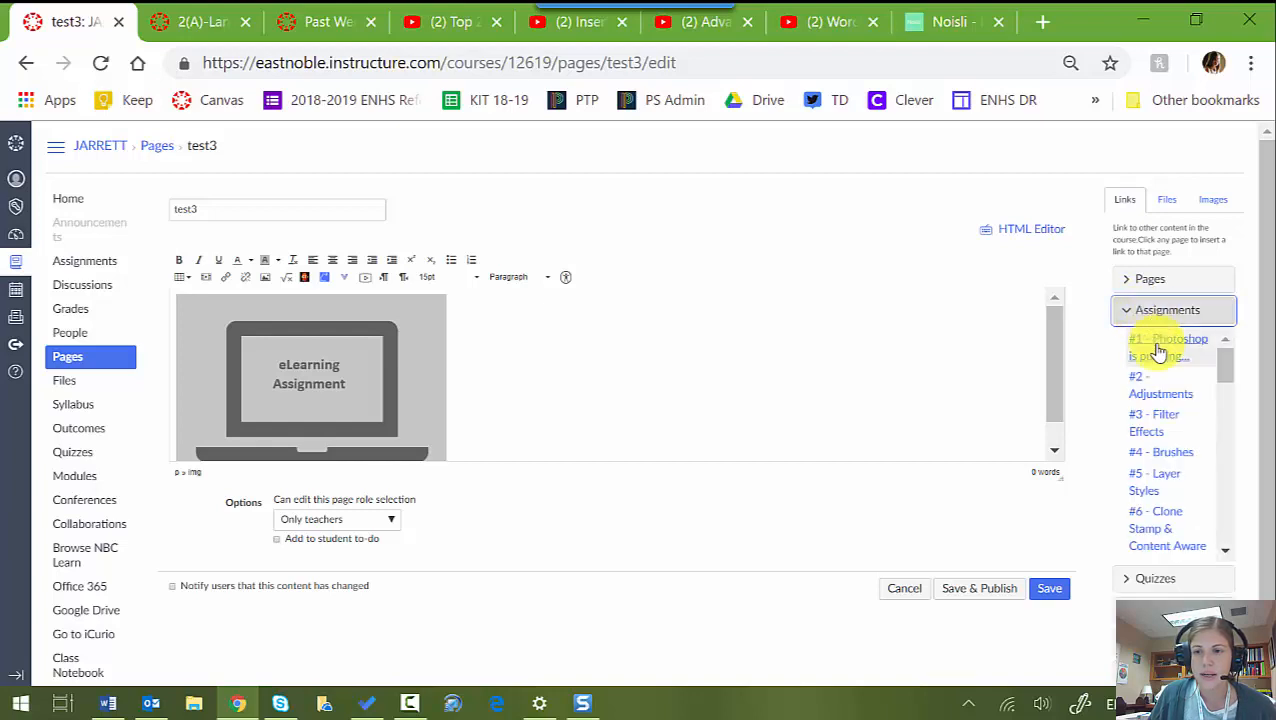
scroll(1168, 445, down, 5)
scroll(1180, 462, down, 5)
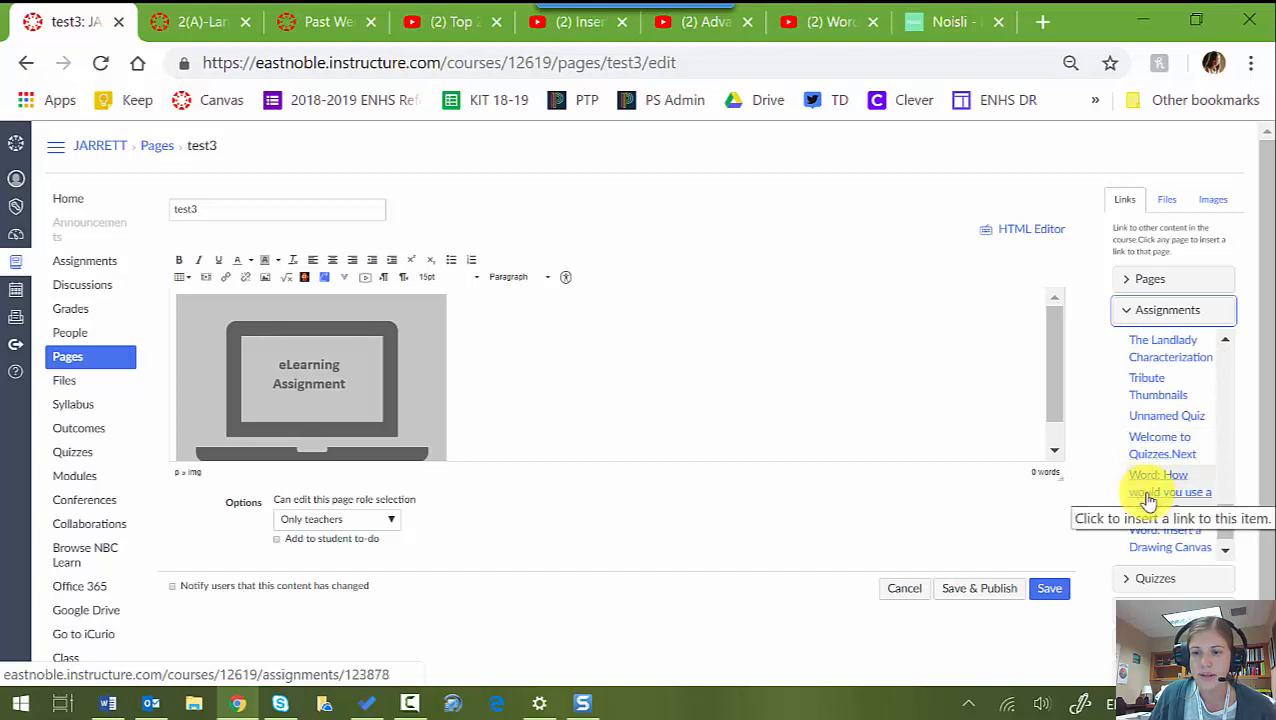
click(1140, 498)
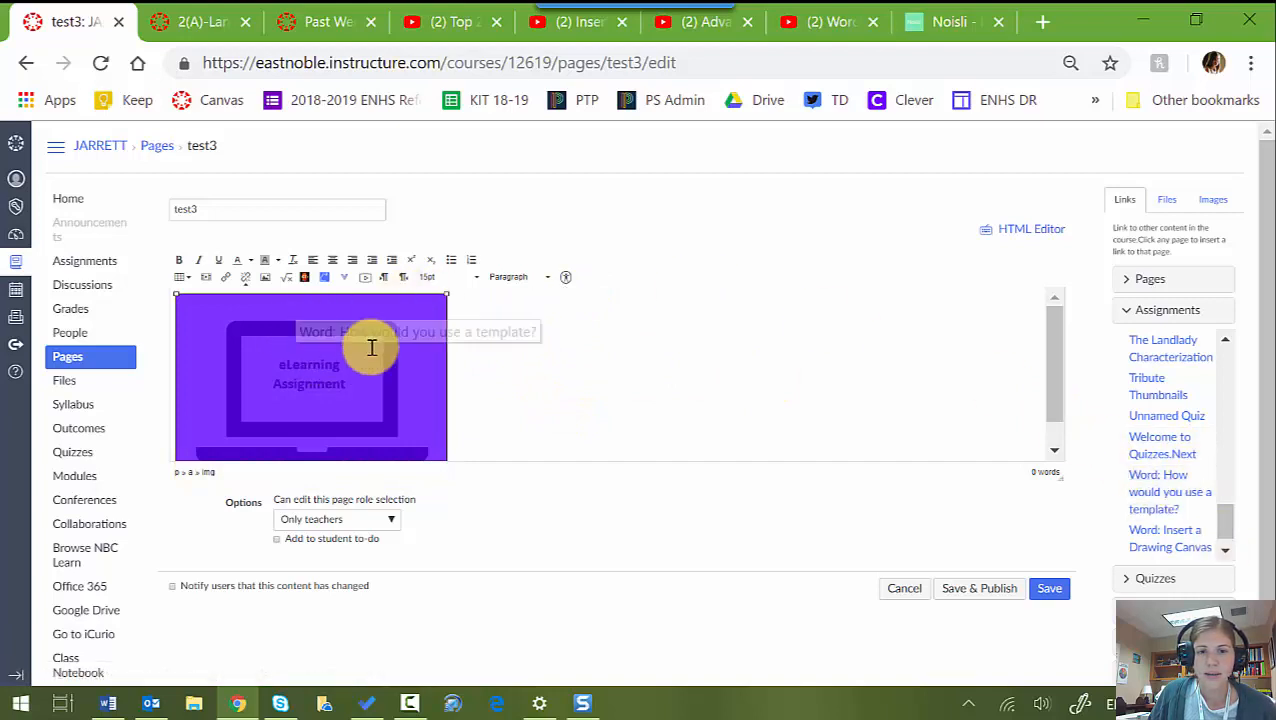
click(668, 403)
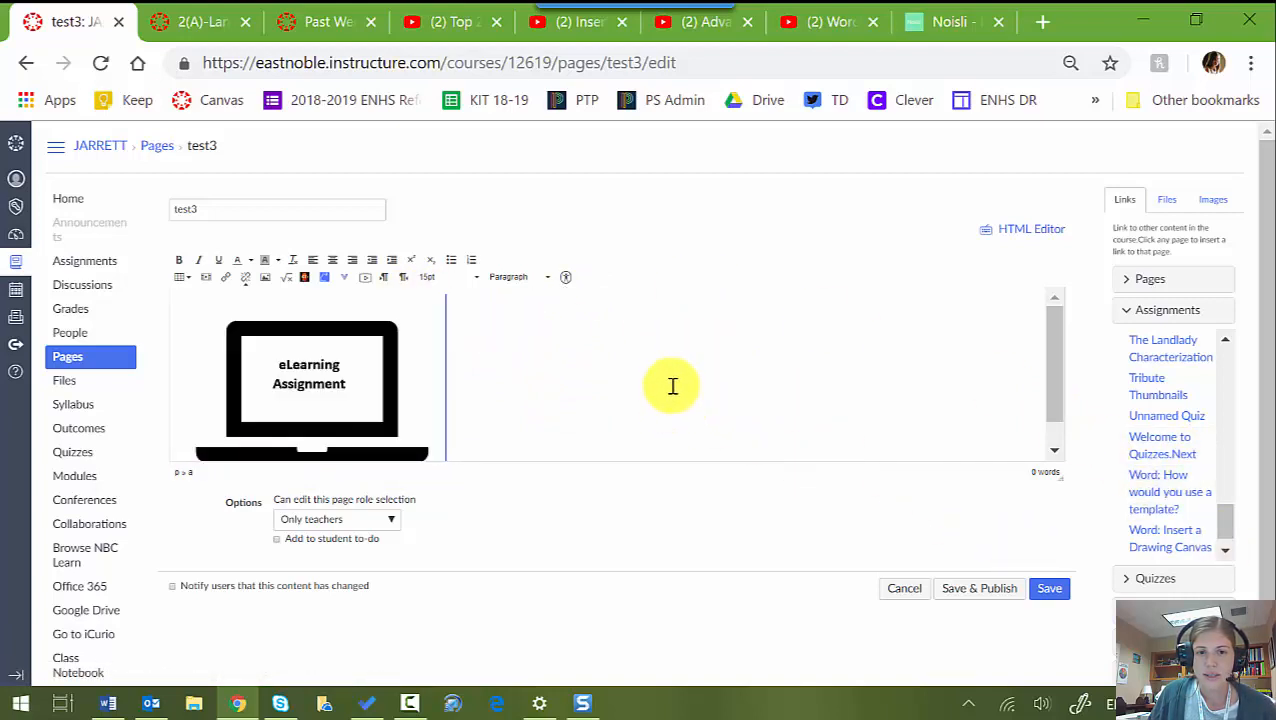
Save the test3 page and test the linked eLearning Assignment laptop image by opening its target
scroll(675, 365, down, 1)
click(1050, 589)
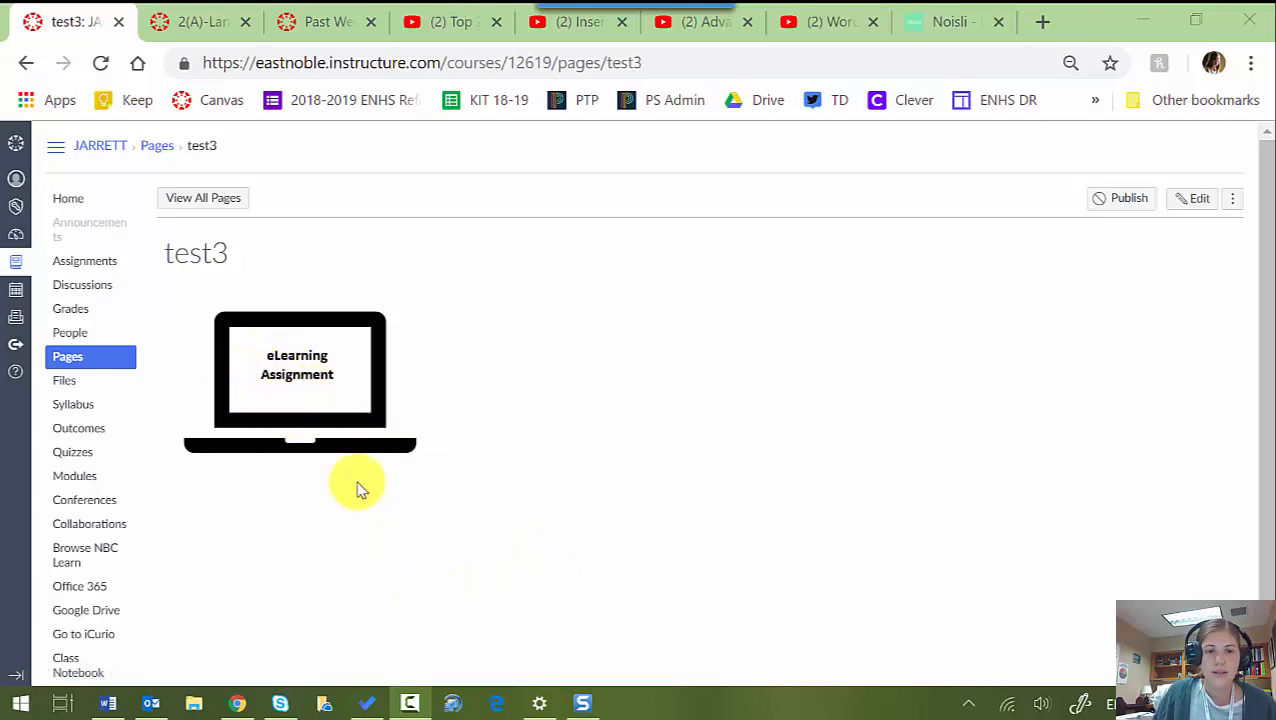
click(301, 397)
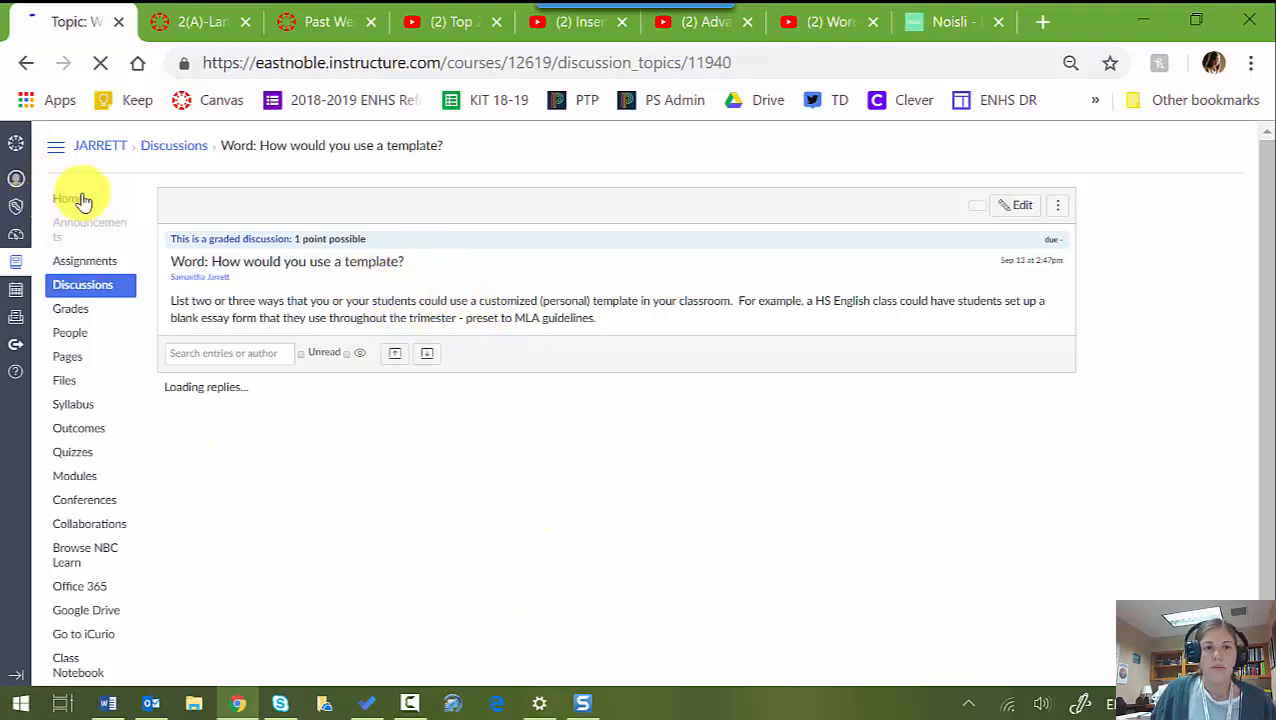
View the home page of the 2(A) - Pre-Ap Human Geography - Section course from its Past Week's Agendas page
click(330, 28)
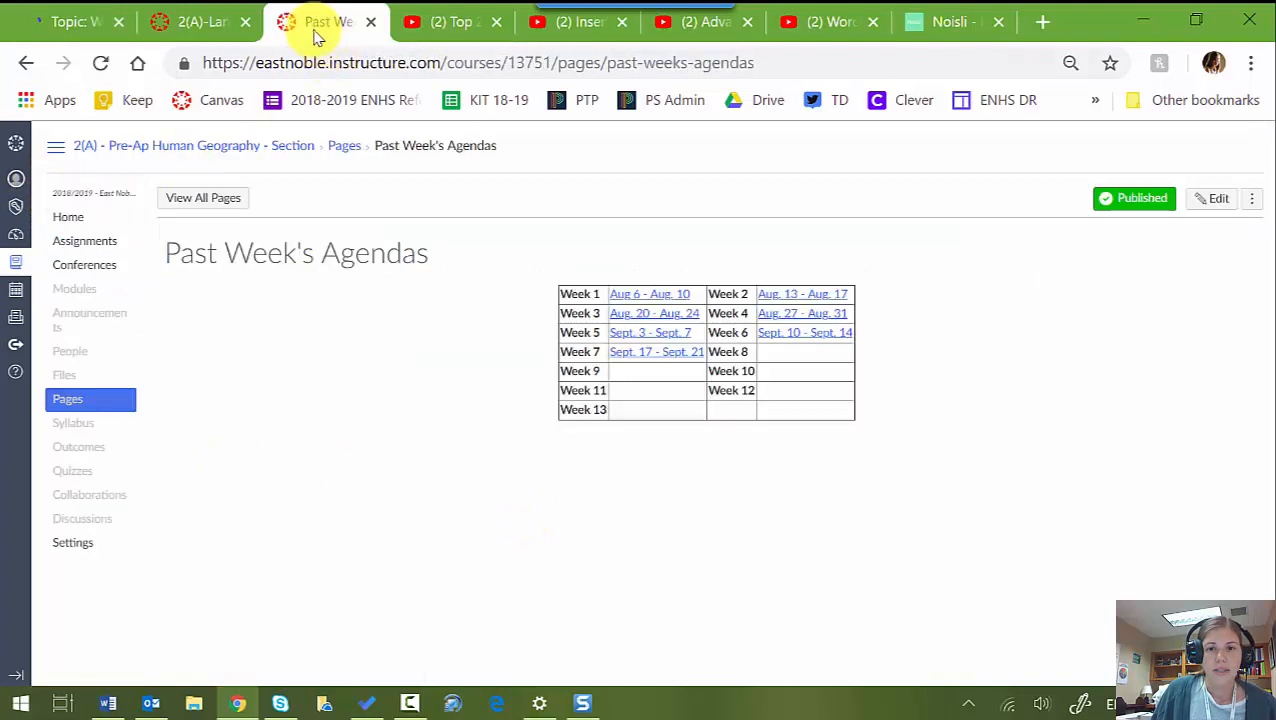
click(228, 147)
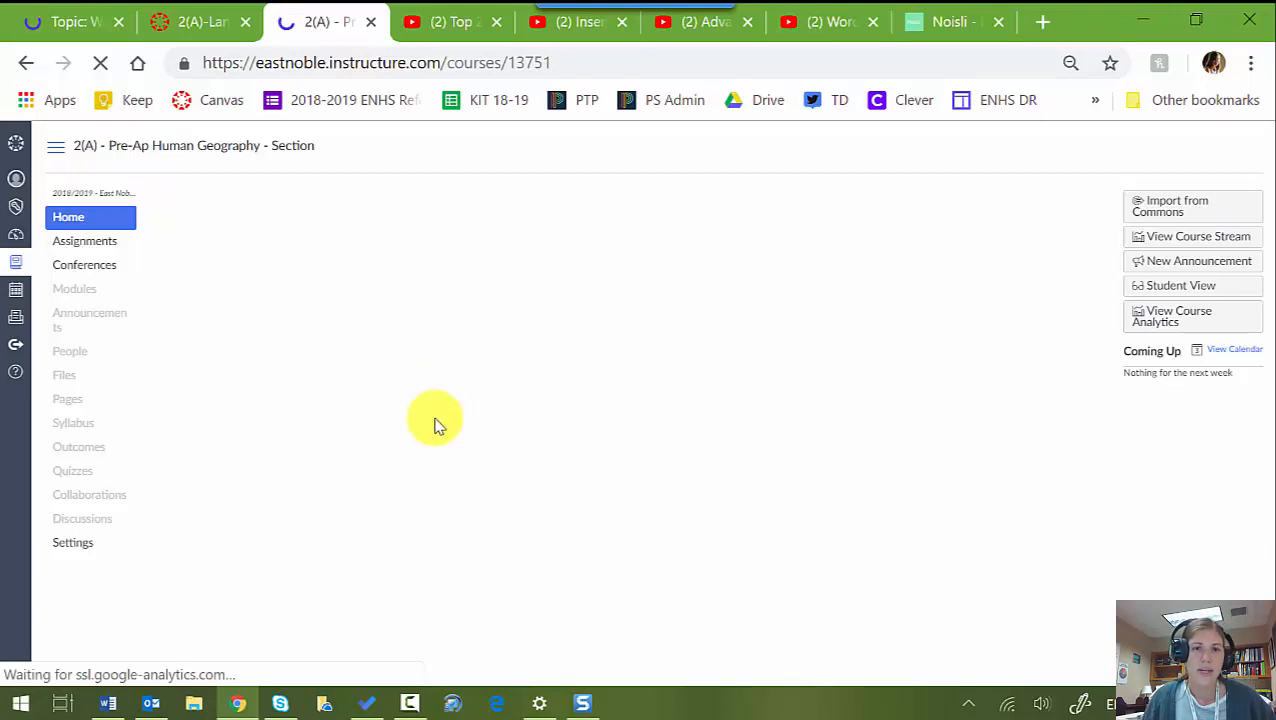
click(68, 29)
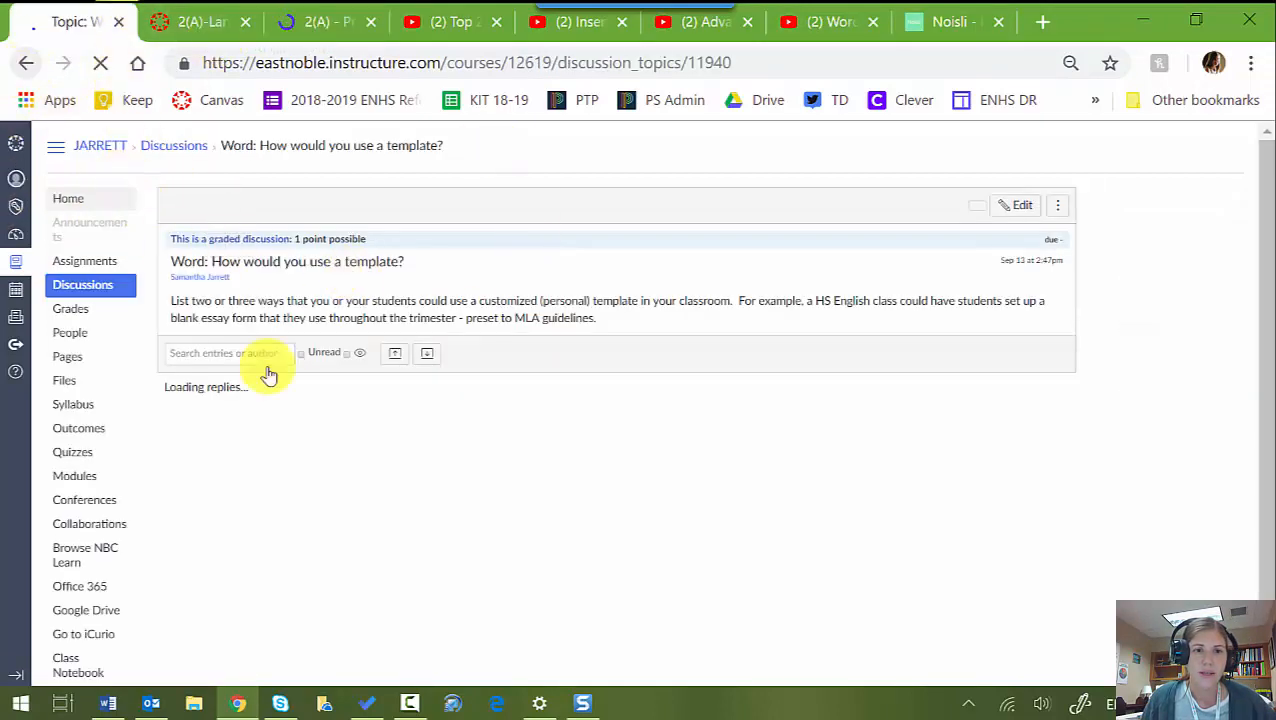
click(316, 24)
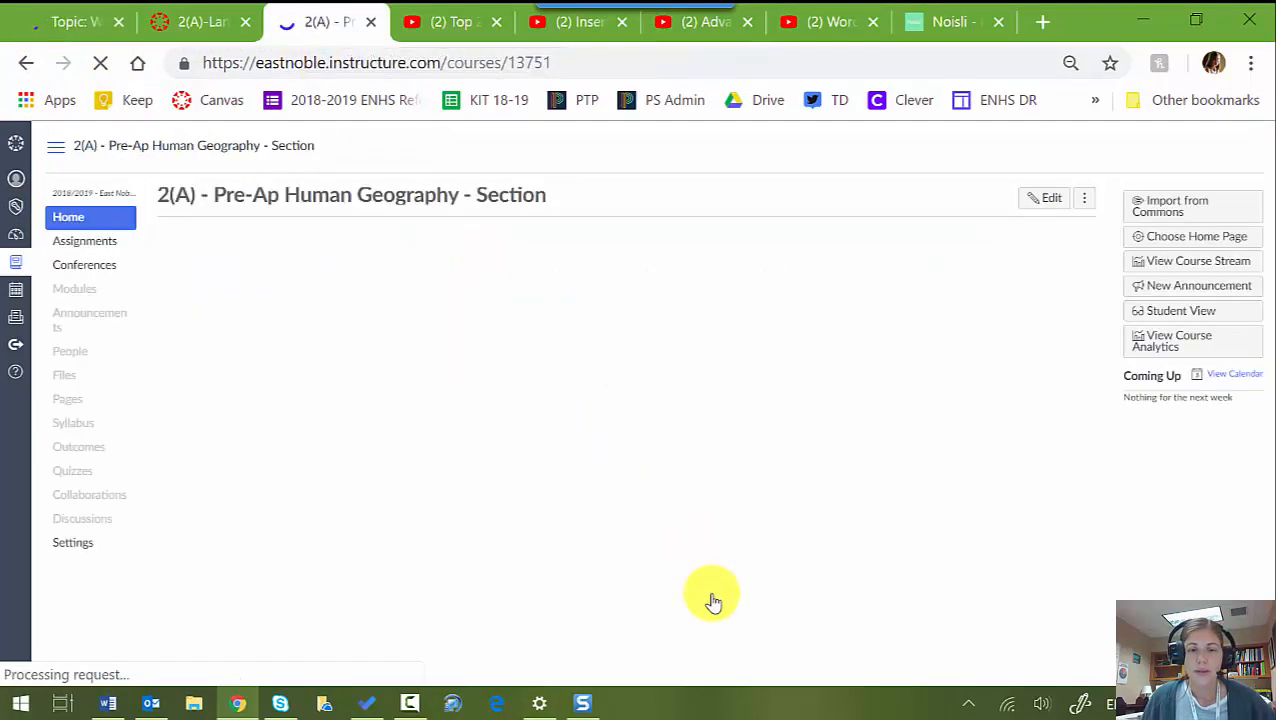